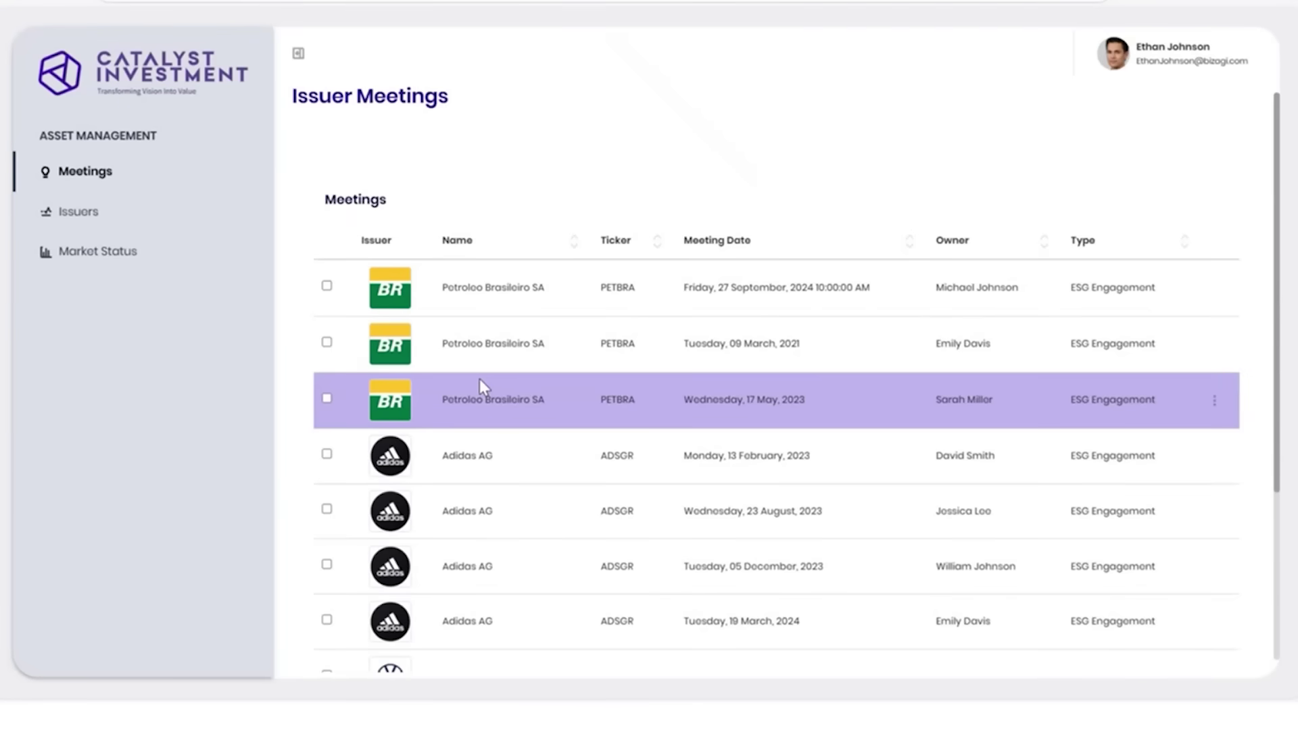
- Open the Adidas AG issuer page and scroll through its stock, financial and ESG data to the meetings table
{"action": "left_click", "coordinate": [88, 223]}
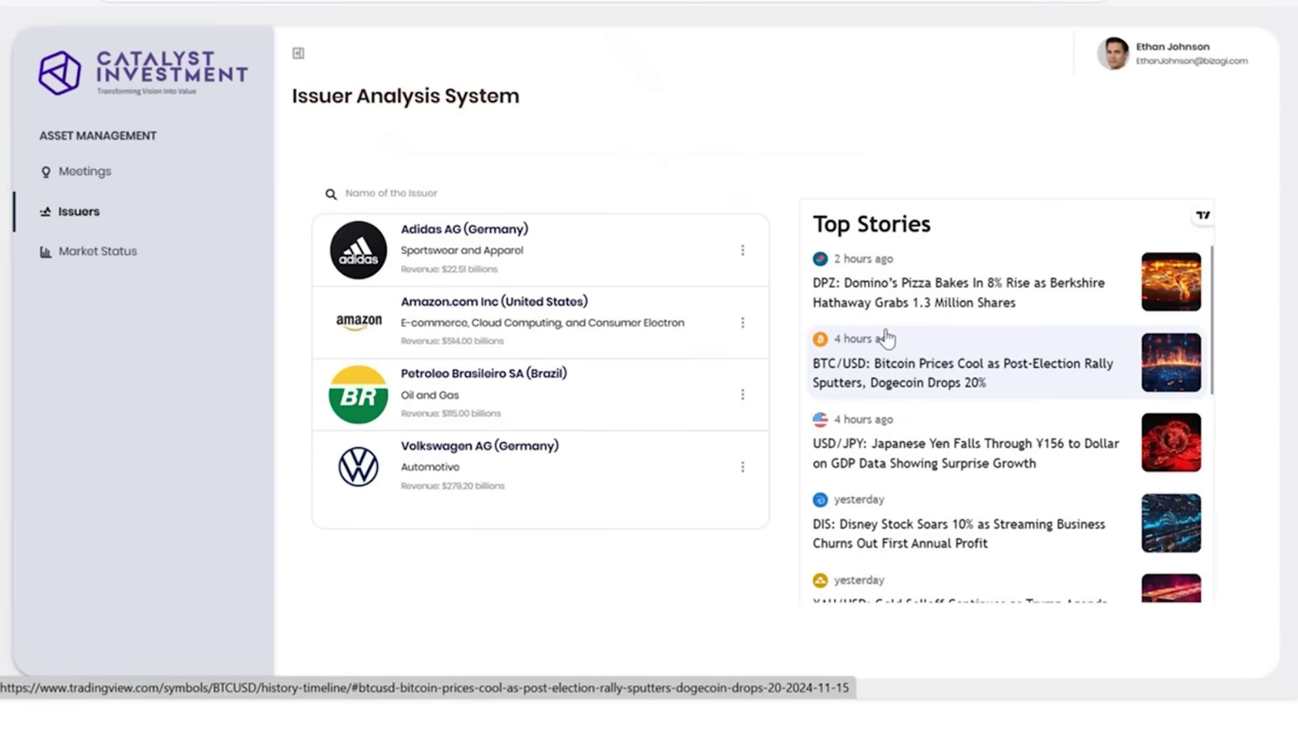
{"action": "scroll", "coordinate": [886, 338], "scroll_direction": "down", "scroll_amount": 6}
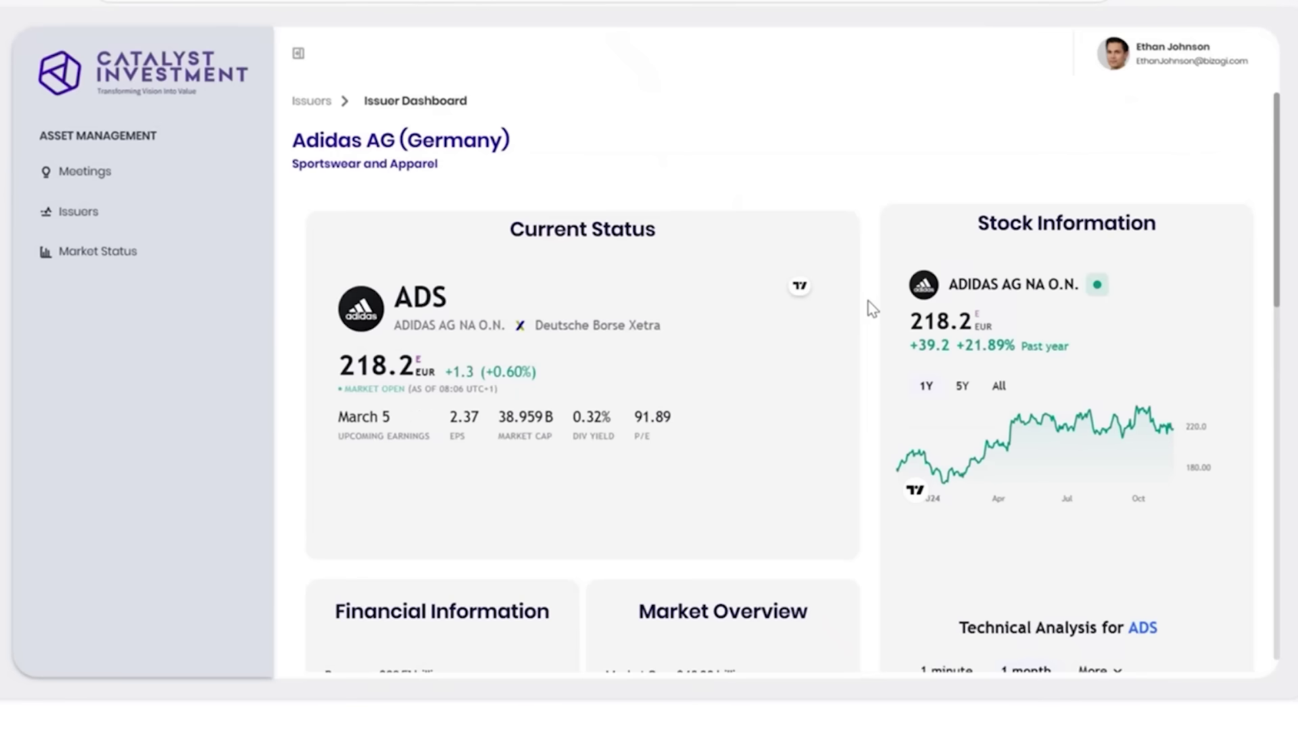
{"action": "scroll", "coordinate": [869, 311], "scroll_direction": "down", "scroll_amount": 2}
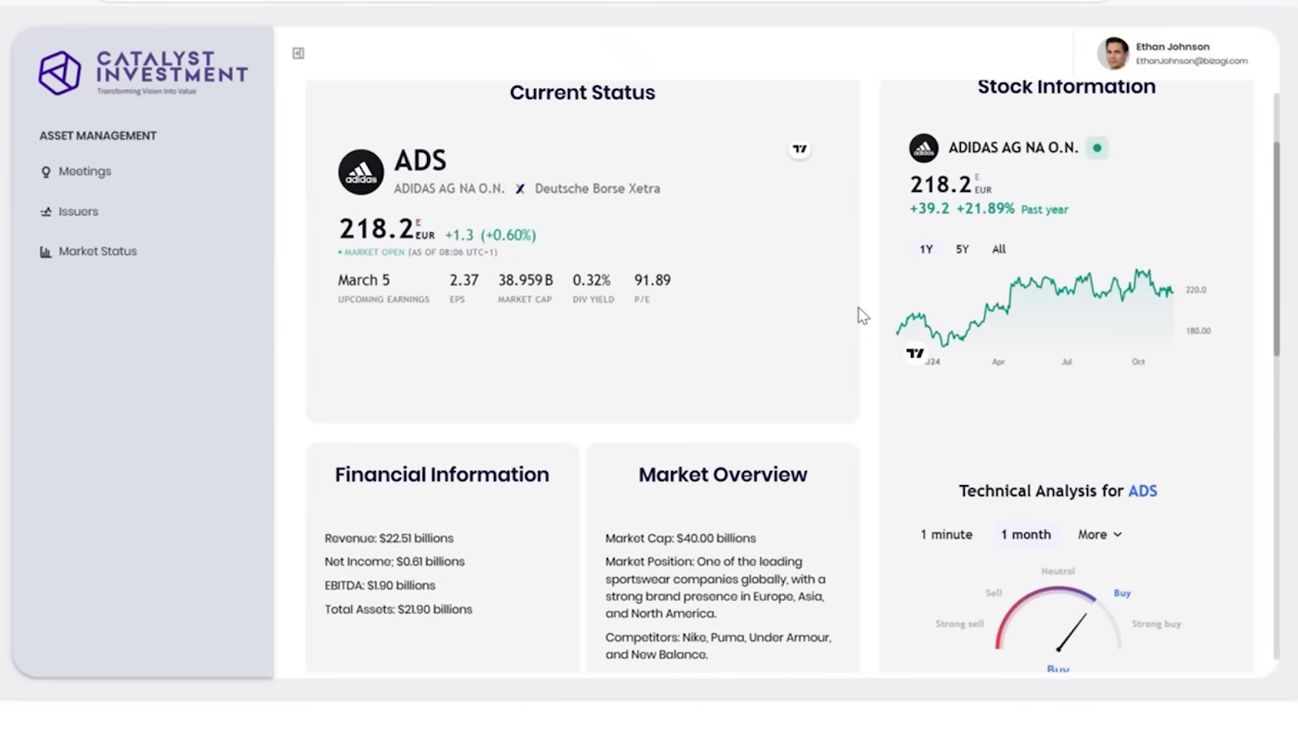
{"action": "scroll", "coordinate": [859, 374], "scroll_direction": "down", "scroll_amount": 4}
{"action": "scroll", "coordinate": [859, 374], "scroll_direction": "down", "scroll_amount": 3}
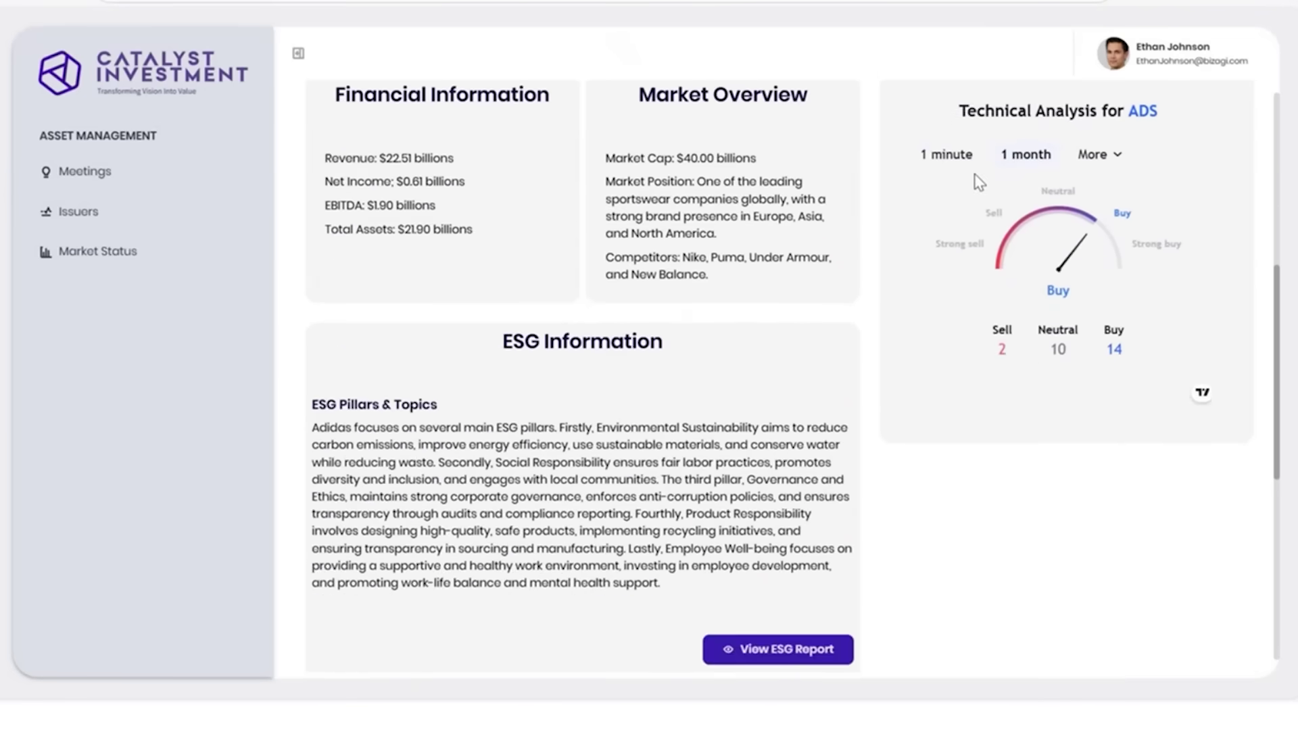
{"action": "scroll", "coordinate": [865, 325], "scroll_direction": "up", "scroll_amount": 5}
{"action": "scroll", "coordinate": [883, 298], "scroll_direction": "down", "scroll_amount": 1}
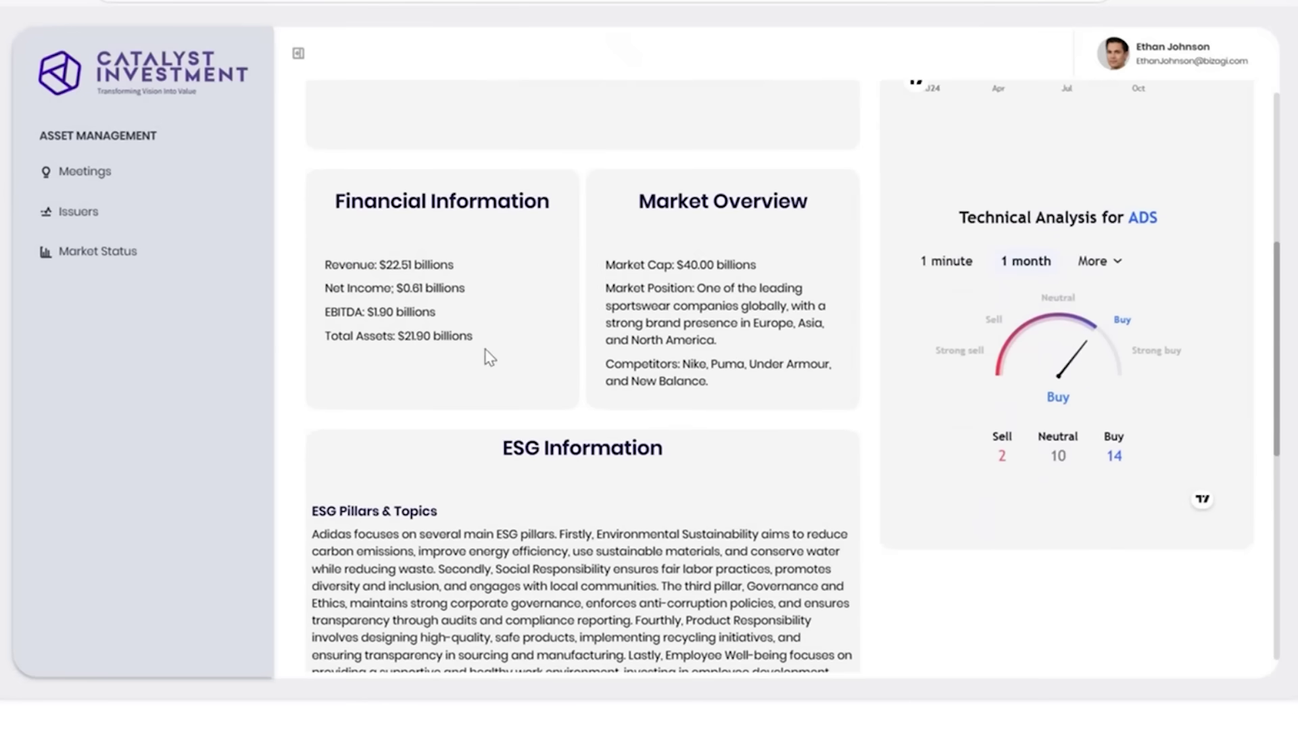
{"action": "scroll", "coordinate": [484, 365], "scroll_direction": "down", "scroll_amount": 4}
{"action": "scroll", "coordinate": [676, 325], "scroll_direction": "down", "scroll_amount": 2}
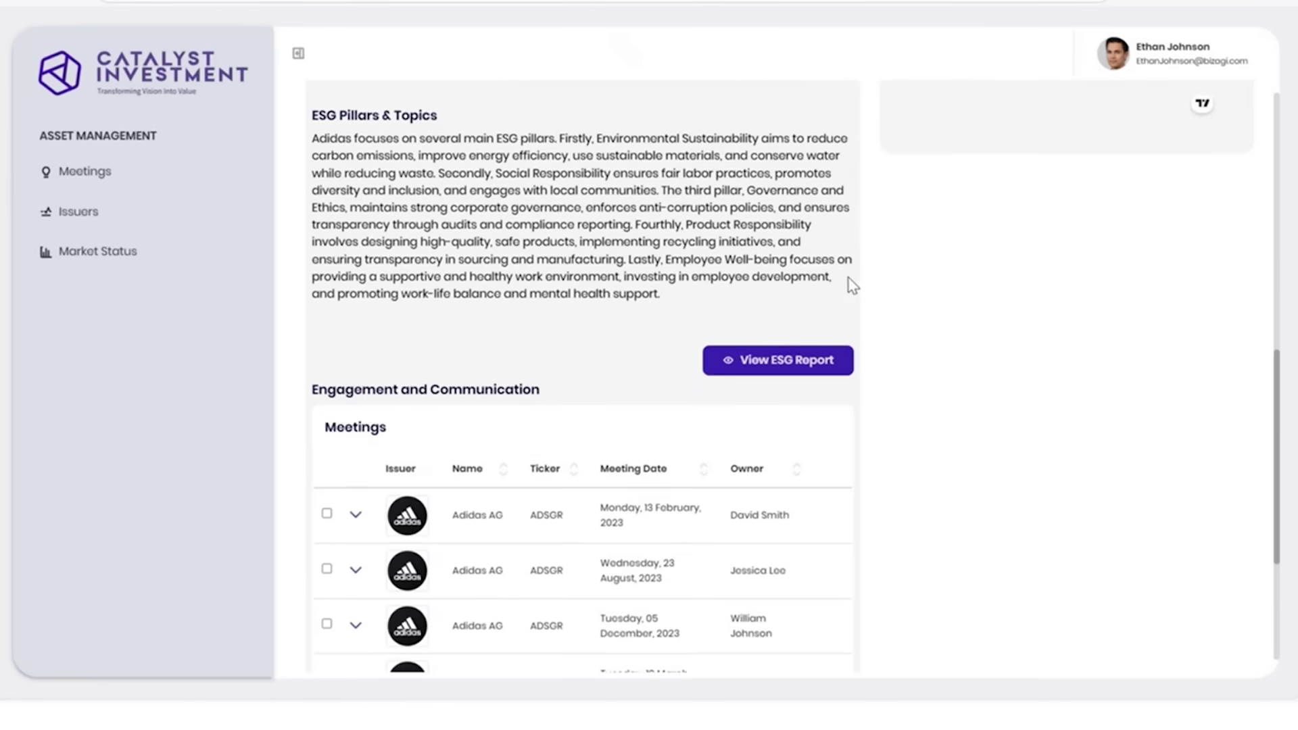
- Summarize the 13 February 2023 Adidas meeting and review its Meeting Details
{"action": "scroll", "coordinate": [865, 360], "scroll_direction": "down", "scroll_amount": 2}
{"action": "left_click", "coordinate": [825, 354]}
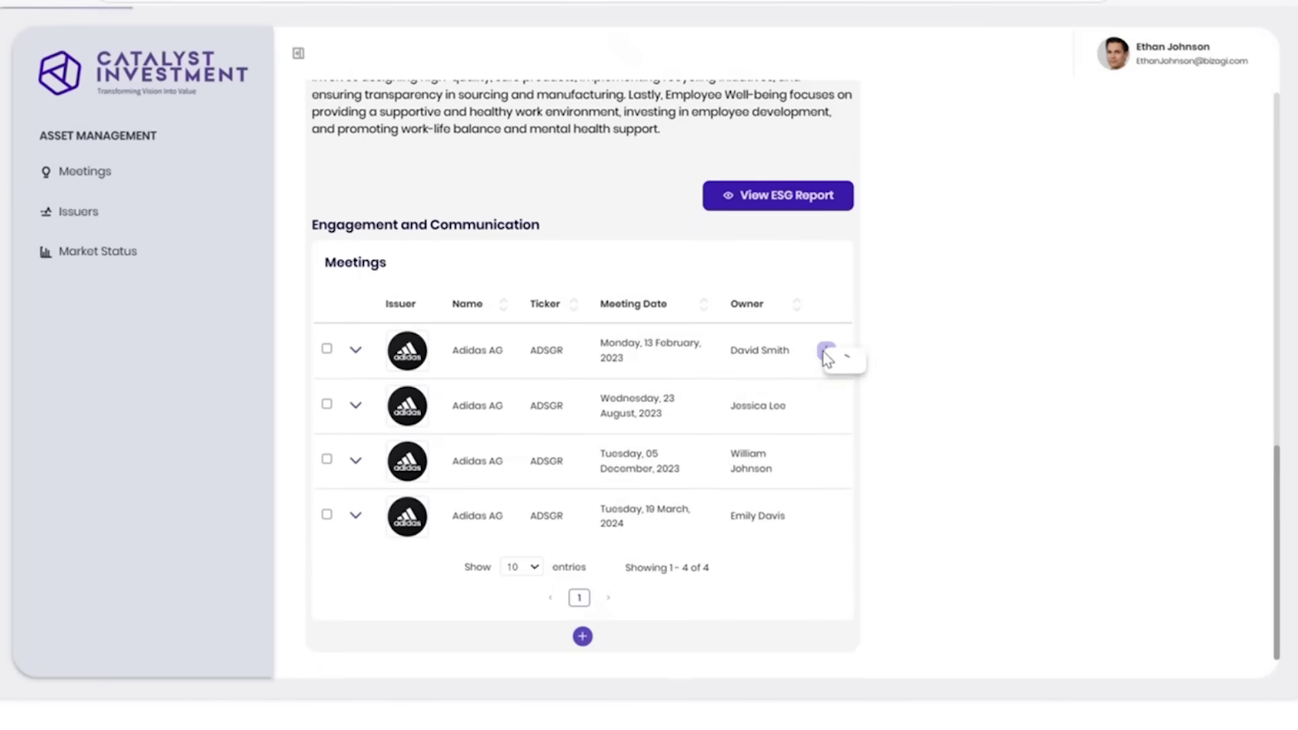
{"action": "left_click", "coordinate": [893, 363]}
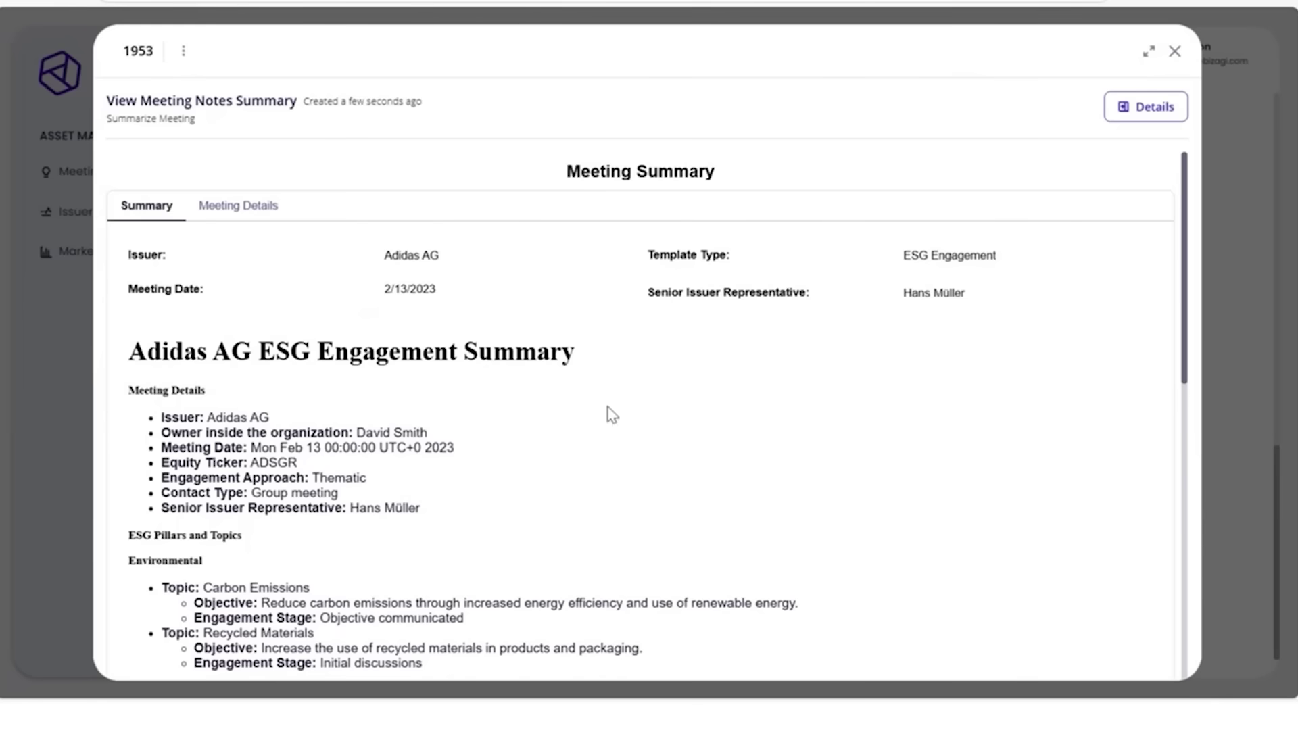
{"action": "left_click", "coordinate": [240, 206]}
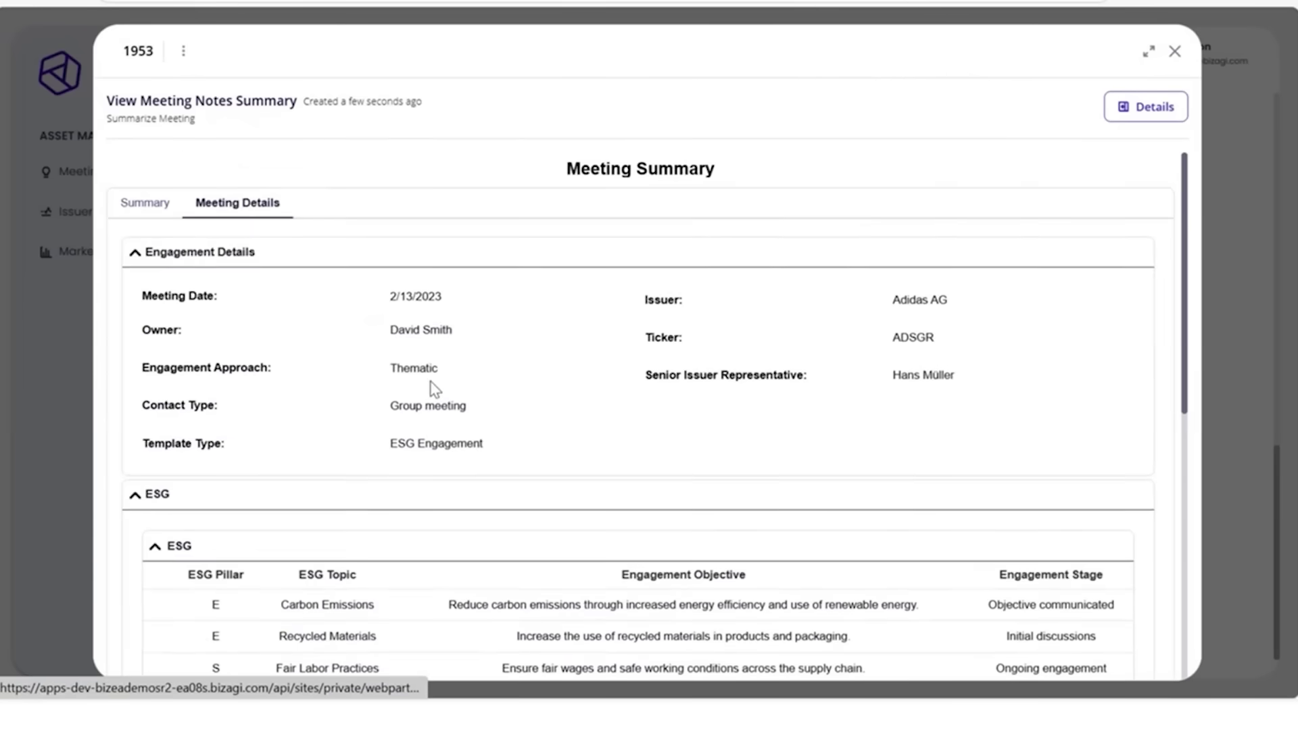
{"action": "scroll", "coordinate": [433, 388], "scroll_direction": "down", "scroll_amount": 3}
{"action": "scroll", "coordinate": [432, 390], "scroll_direction": "down", "scroll_amount": 5}
{"action": "key", "text": "Escape"}
- Generate a case study for the same Adidas meeting and review its text
{"action": "left_click", "coordinate": [827, 351]}
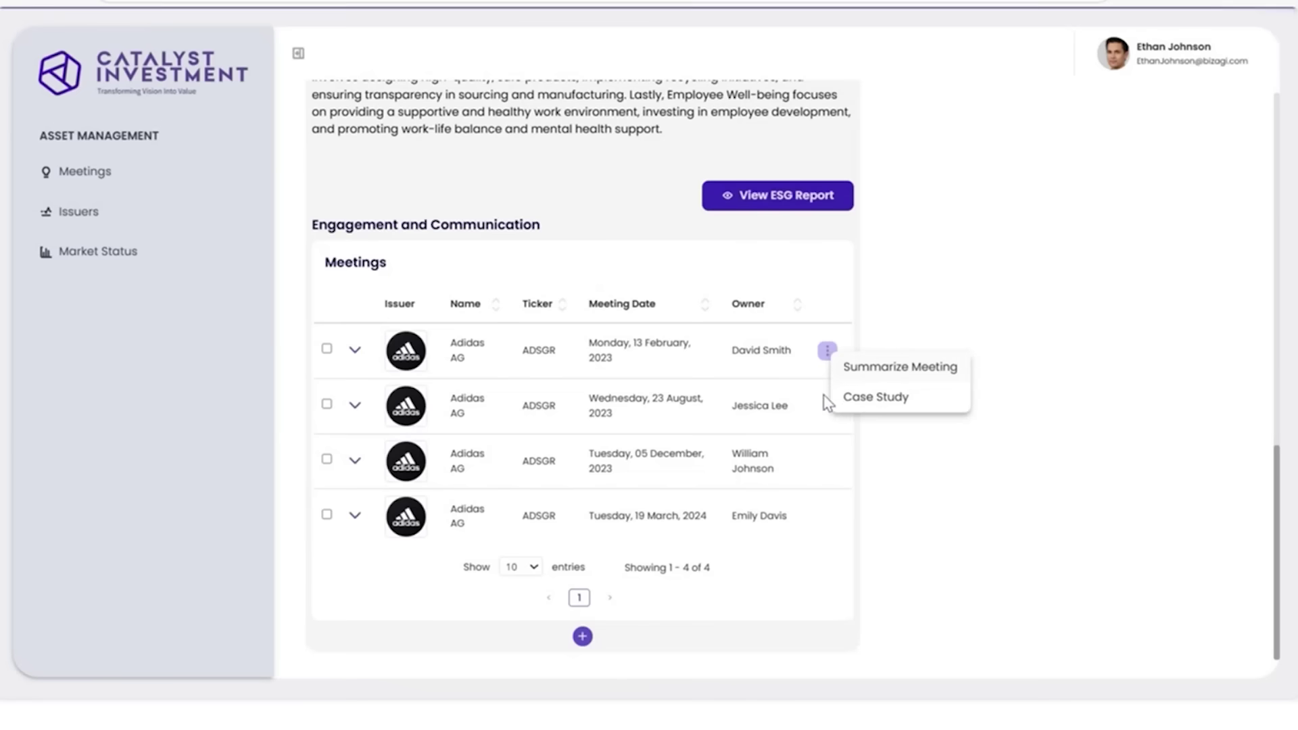
{"action": "left_click", "coordinate": [861, 399]}
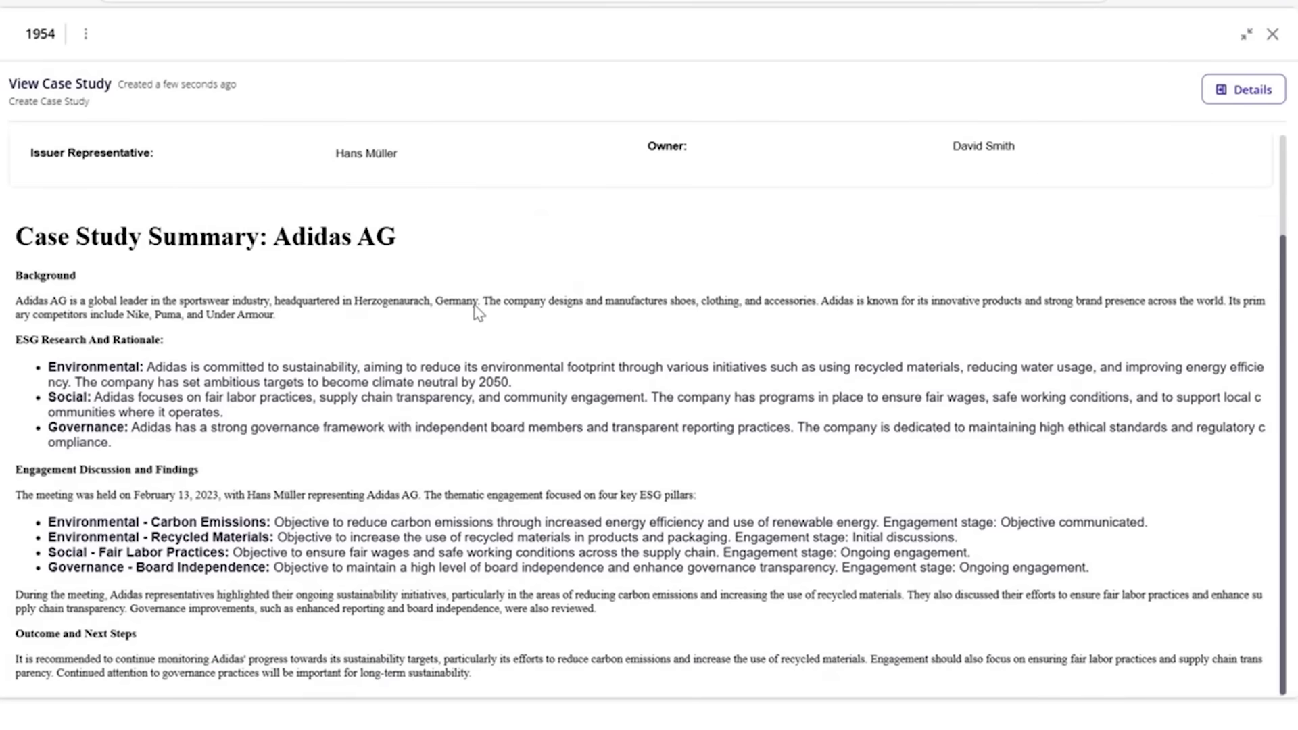
{"action": "left_click_drag", "start_coordinate": [77, 469], "coordinate": [185, 495]}
{"action": "left_click_drag", "start_coordinate": [56, 634], "coordinate": [92, 636]}
{"action": "left_click", "coordinate": [387, 593]}
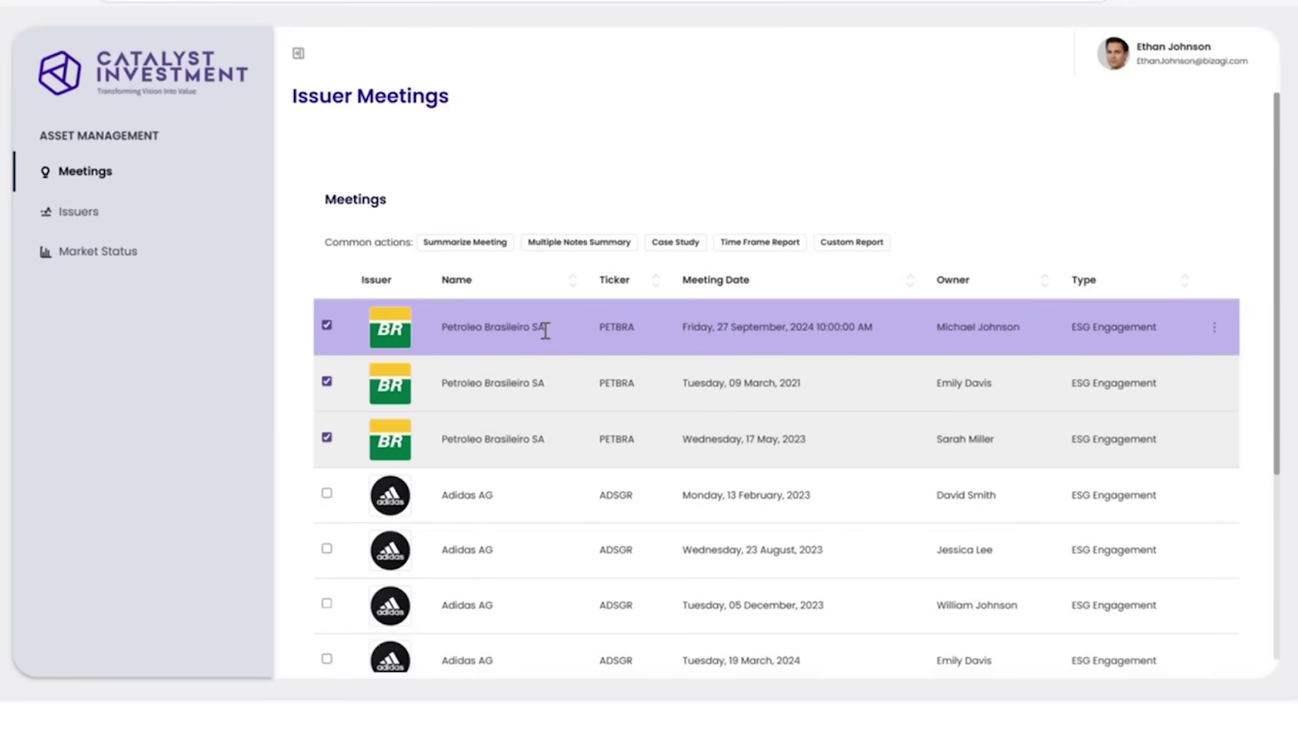
- Generate a time frame report for the three selected Petrobras meetings and review it
{"action": "left_click", "coordinate": [744, 244]}
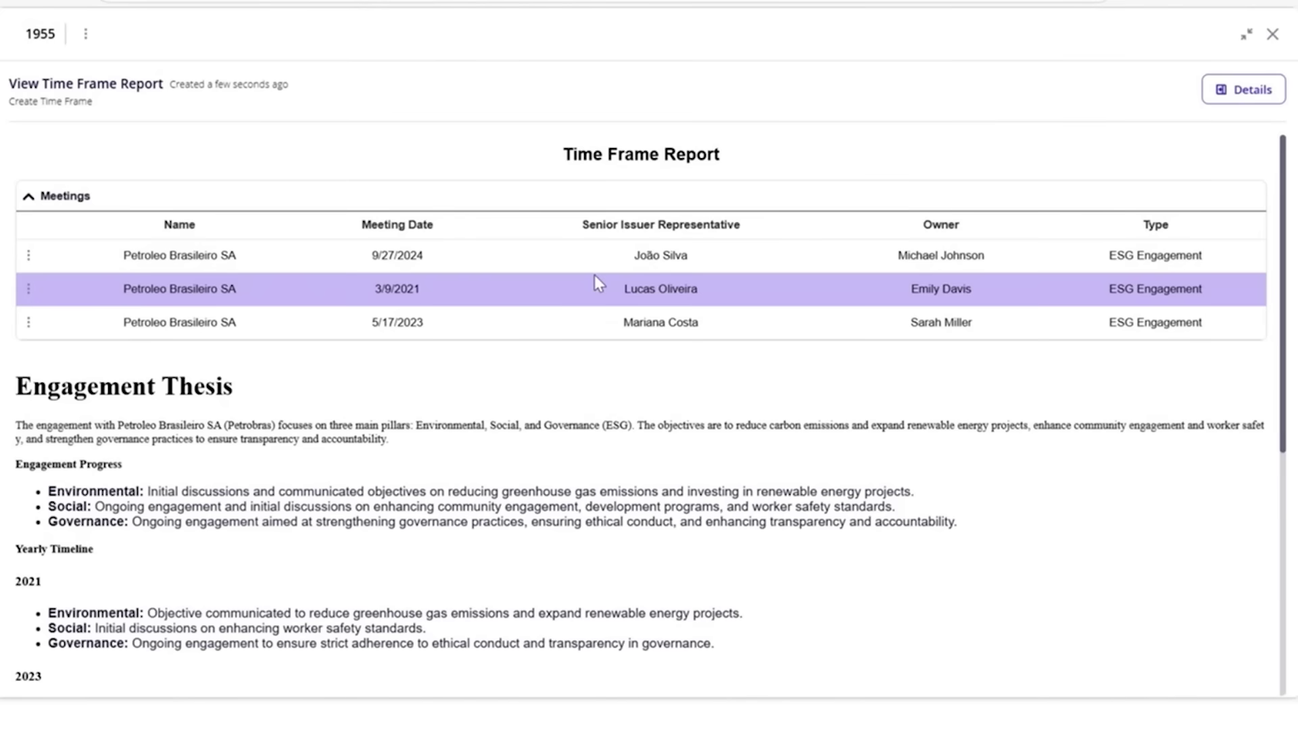
{"action": "scroll", "coordinate": [478, 313], "scroll_direction": "down", "scroll_amount": 6}
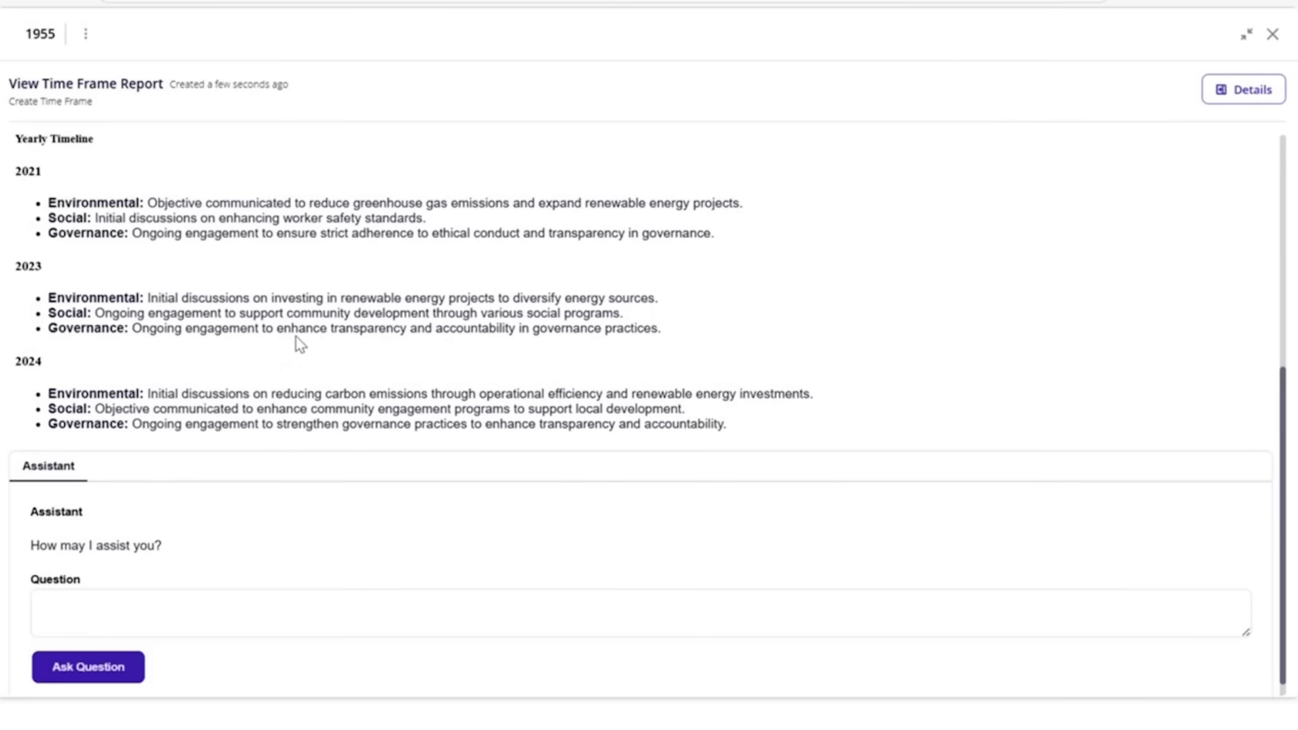
{"action": "scroll", "coordinate": [299, 345], "scroll_direction": "up", "scroll_amount": 2}
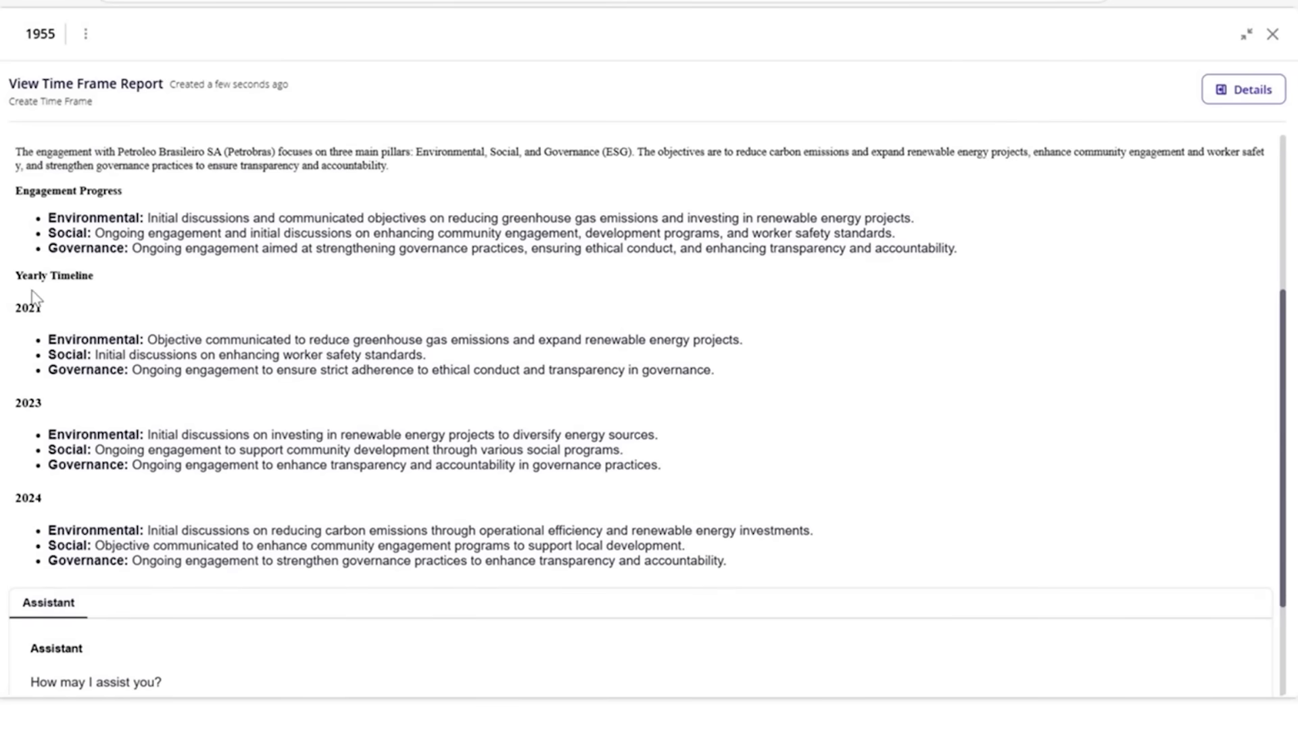
{"action": "scroll", "coordinate": [96, 442], "scroll_direction": "down", "scroll_amount": 2}
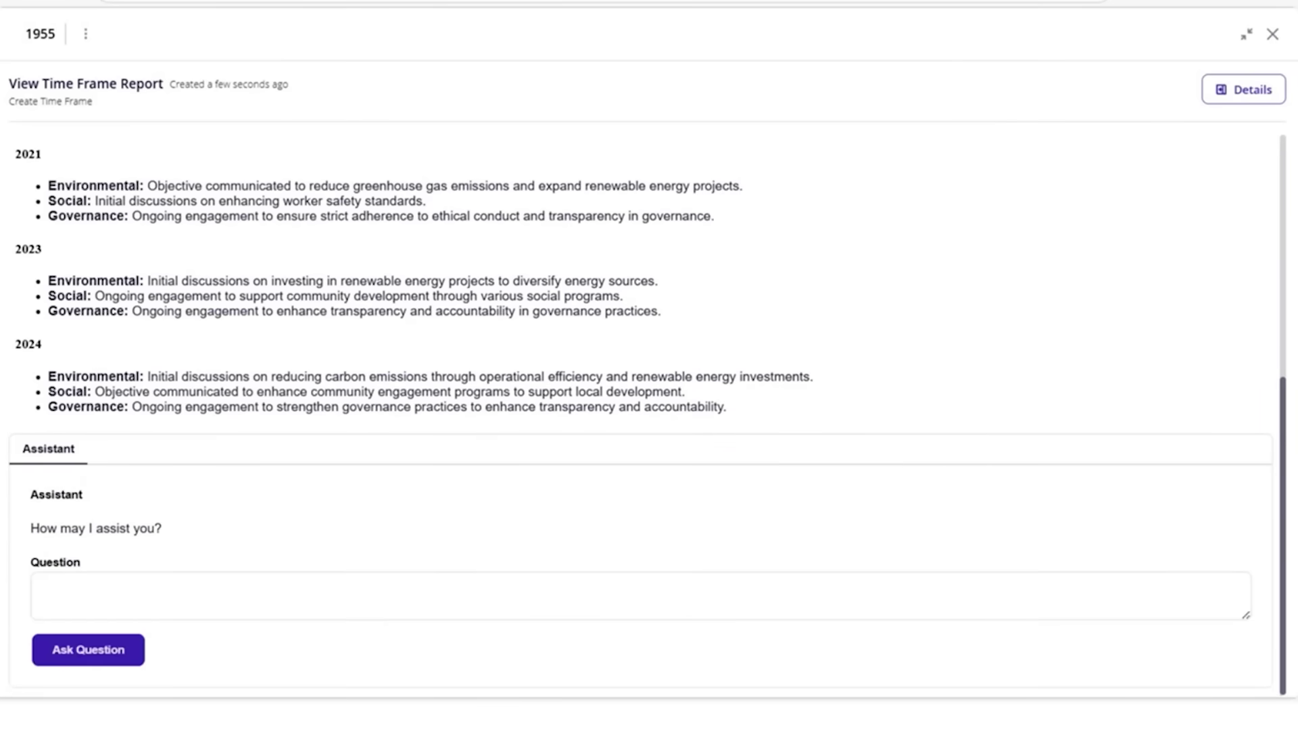
- Ask the report assistant to 'generate 4 conclusions' and select the resulting Conclusions answer
{"action": "left_click", "coordinate": [145, 605]}
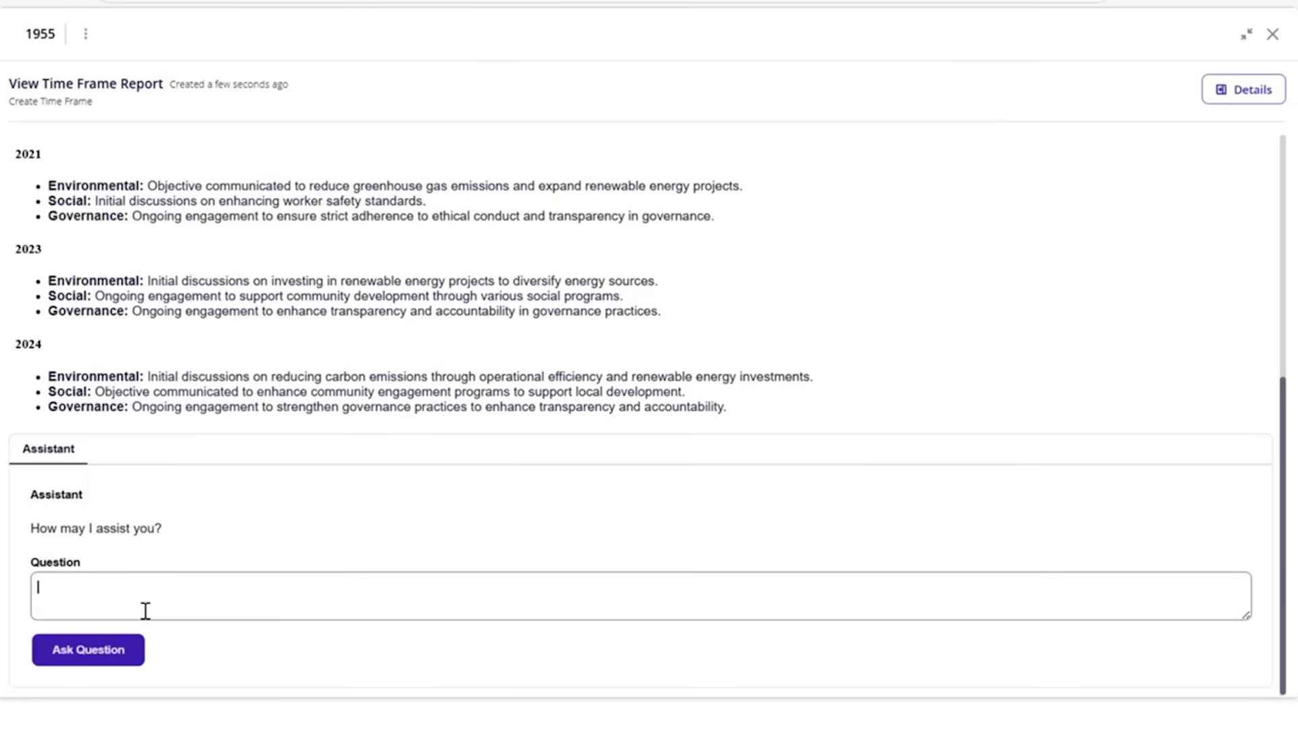
{"action": "type", "text": "generate 4 conclusions"}
{"action": "left_click", "coordinate": [120, 661]}
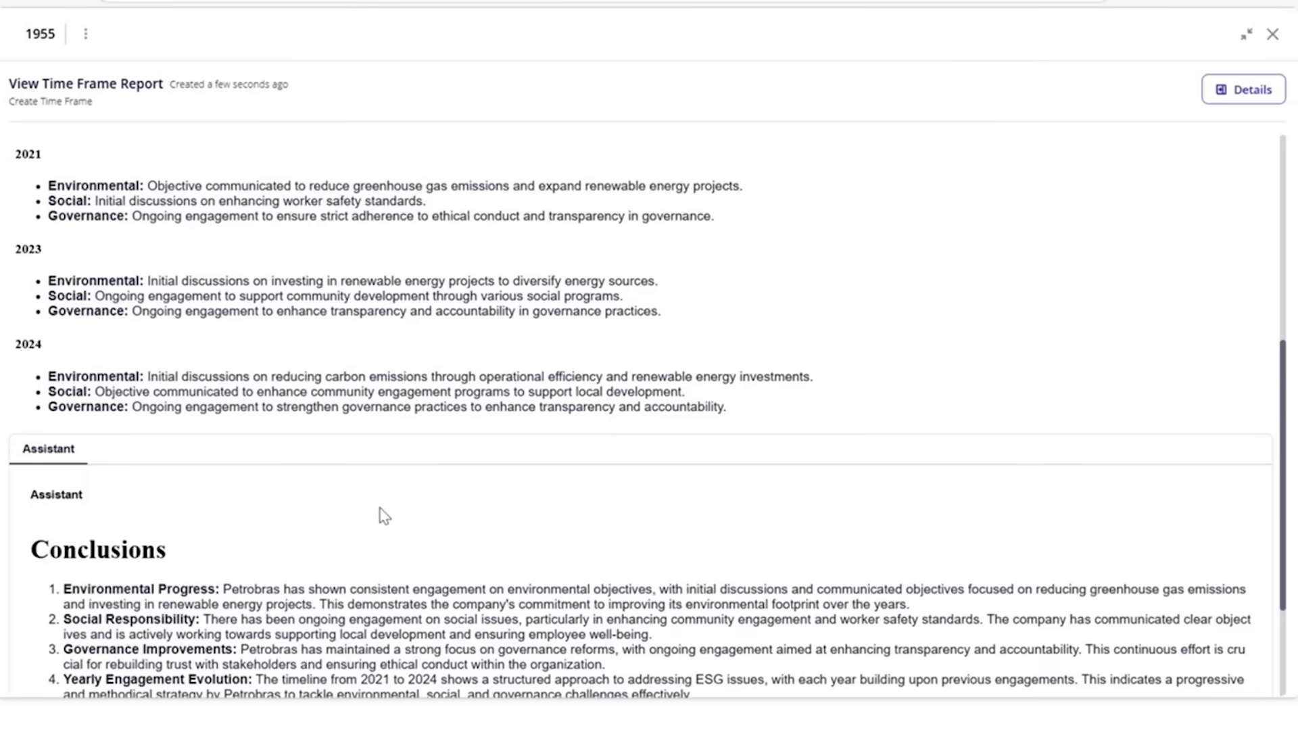
{"action": "scroll", "coordinate": [440, 443], "scroll_direction": "down", "scroll_amount": 2}
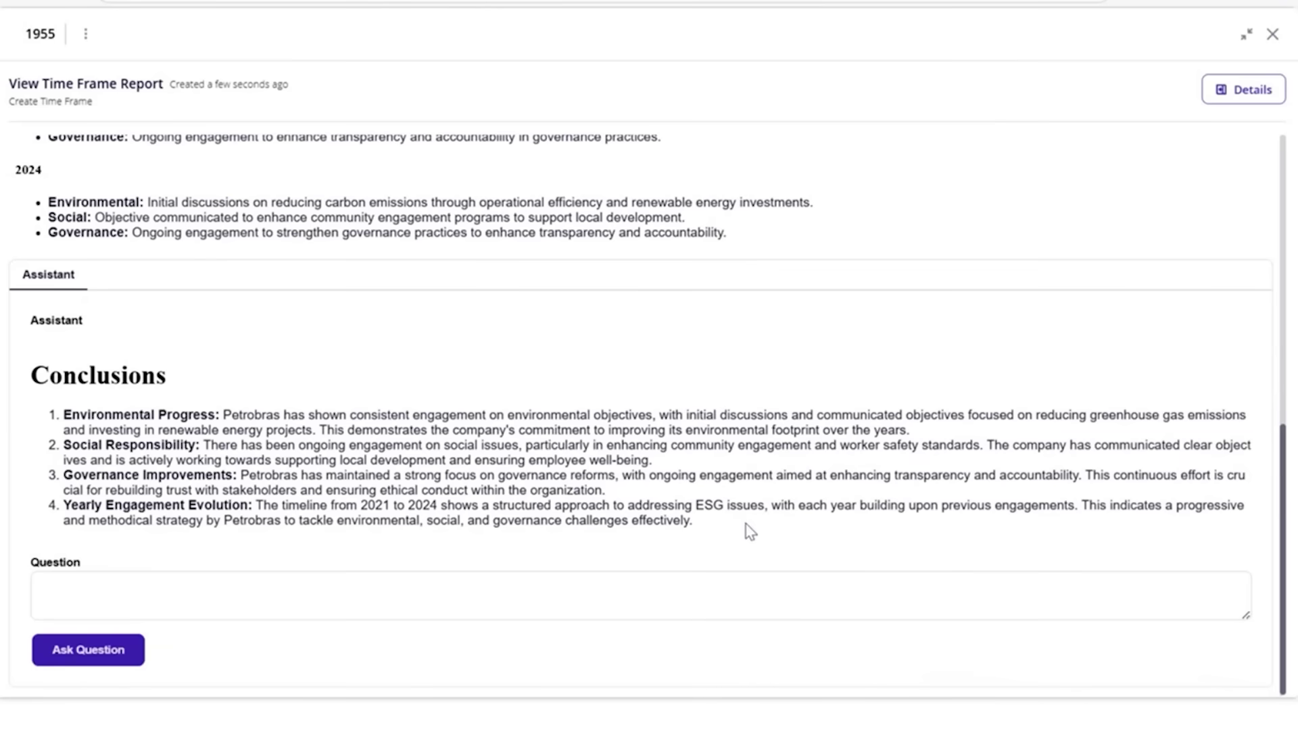
{"action": "left_click_drag", "start_coordinate": [691, 522], "coordinate": [34, 402]}
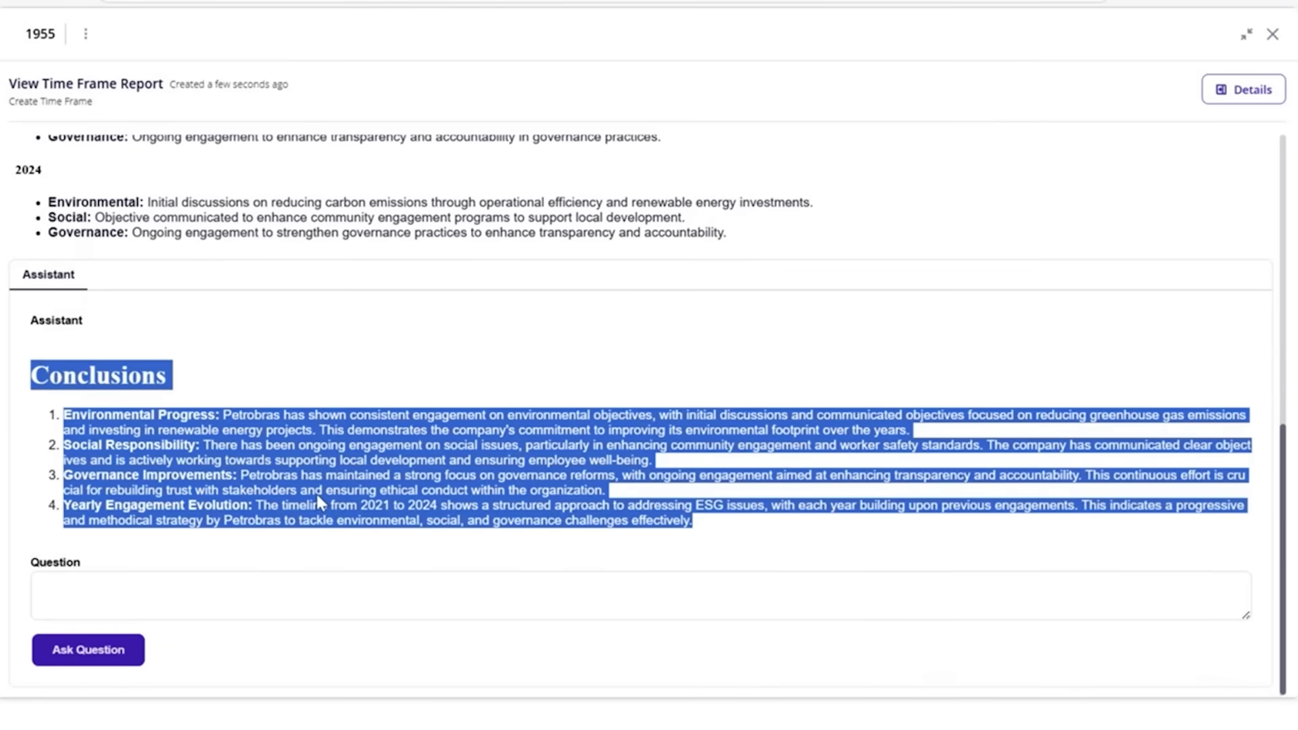
{"action": "left_click", "coordinate": [93, 586]}
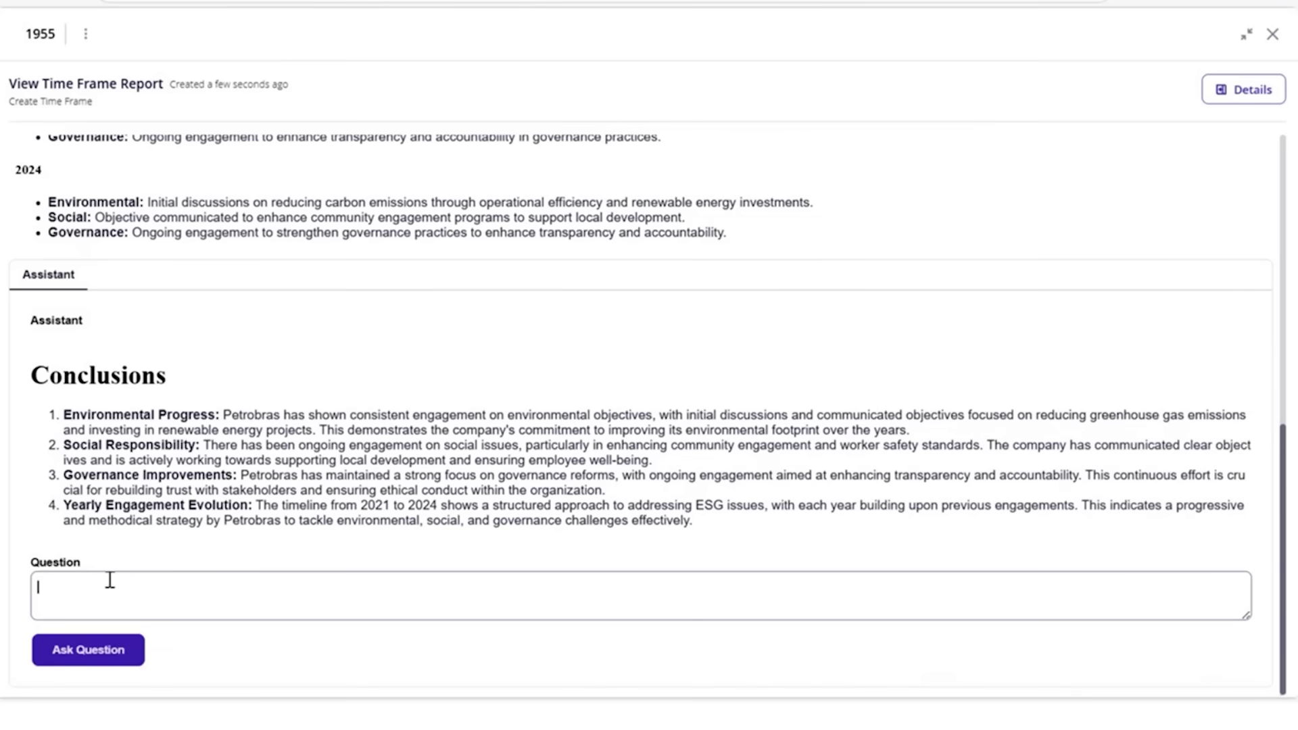
{"action": "scroll", "coordinate": [233, 473], "scroll_direction": "up", "scroll_amount": 2}
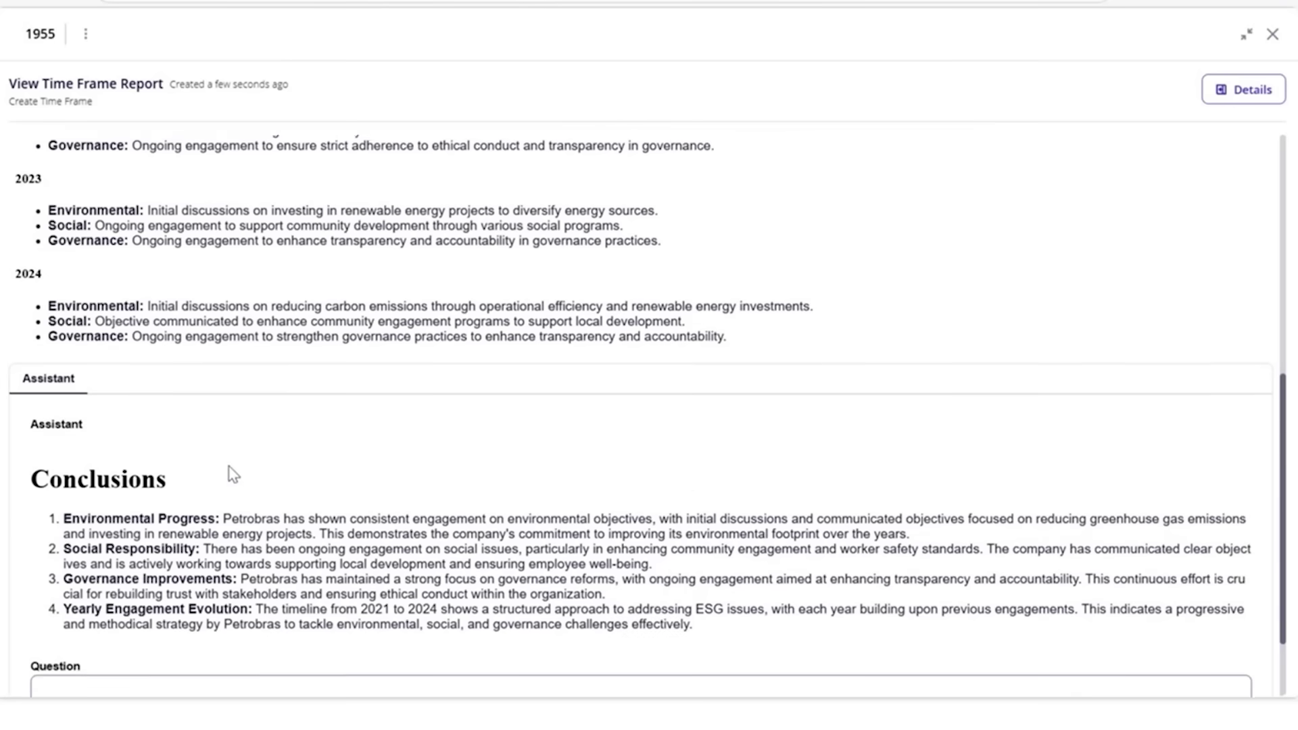
{"action": "scroll", "coordinate": [233, 473], "scroll_direction": "up", "scroll_amount": 2}
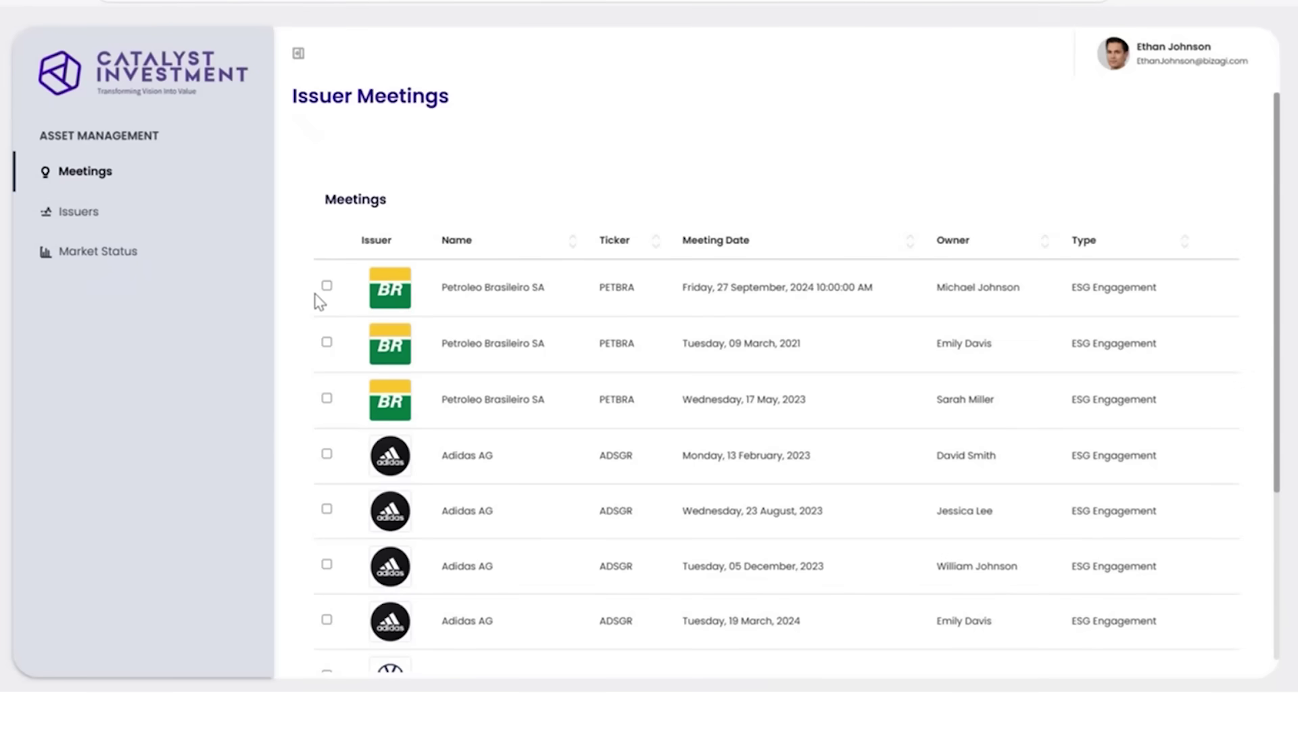
- Check the 27 September 2024, 9 March 2021 and 17 May 2023 Petroleo meetings
{"action": "left_click", "coordinate": [324, 290]}
{"action": "left_click", "coordinate": [327, 288]}
{"action": "left_click", "coordinate": [327, 381]}
{"action": "left_click", "coordinate": [326, 436]}
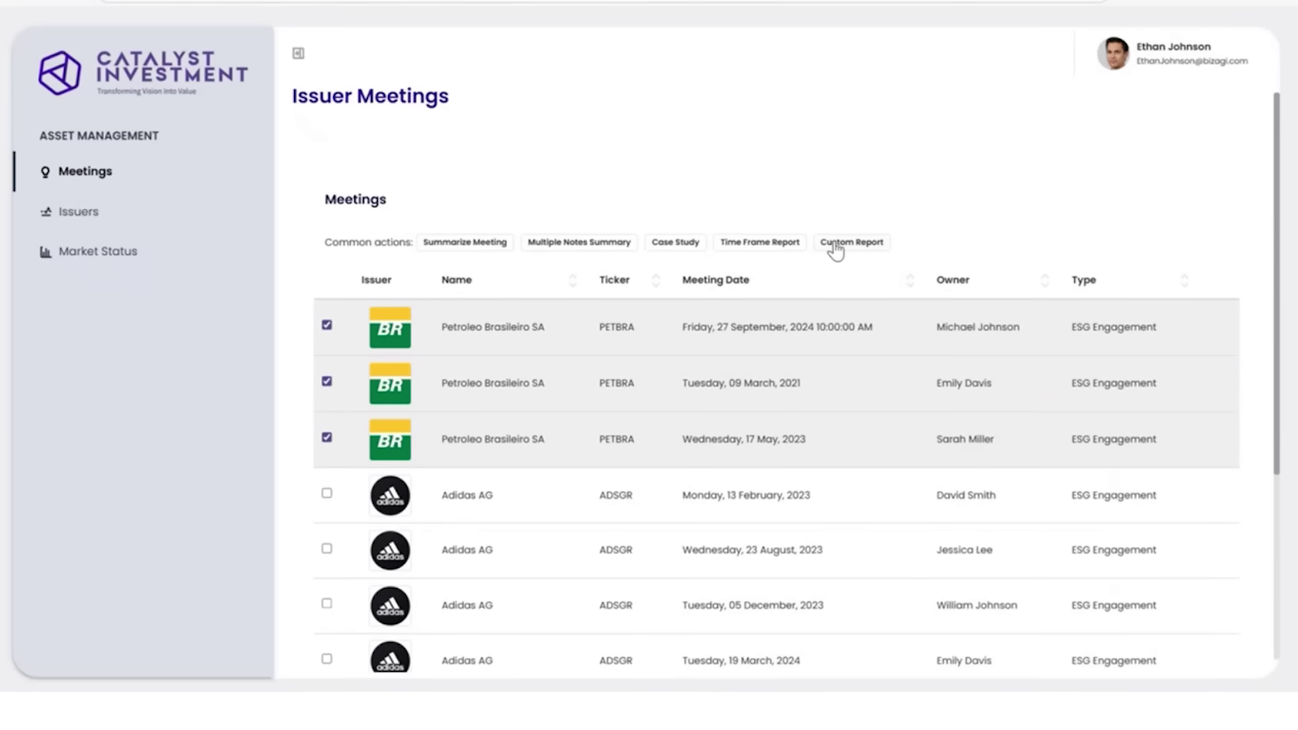
- Generate a Custom Prompt report asking 'What are the differences of the engagement meetings'
{"action": "left_click", "coordinate": [836, 250]}
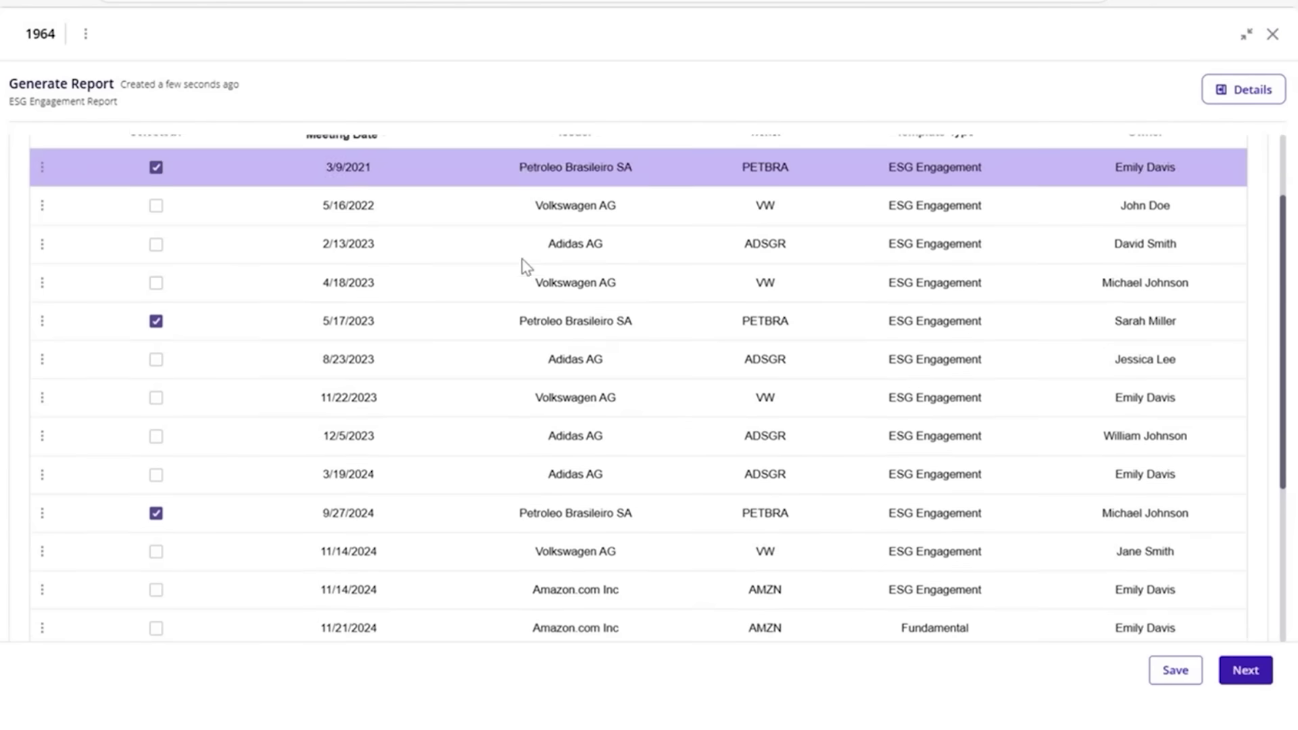
{"action": "scroll", "coordinate": [521, 263], "scroll_direction": "down", "scroll_amount": 5}
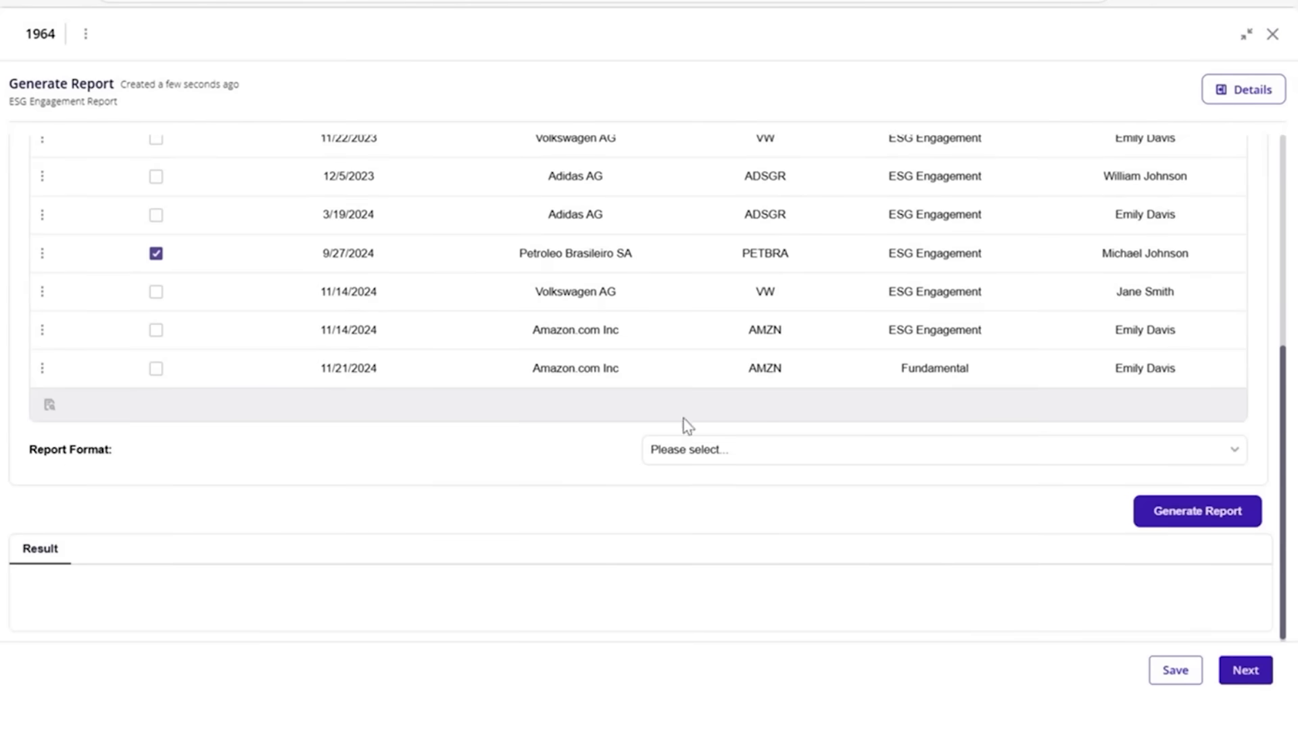
{"action": "left_click", "coordinate": [718, 443]}
{"action": "scroll", "coordinate": [774, 527], "scroll_direction": "down", "scroll_amount": 1}
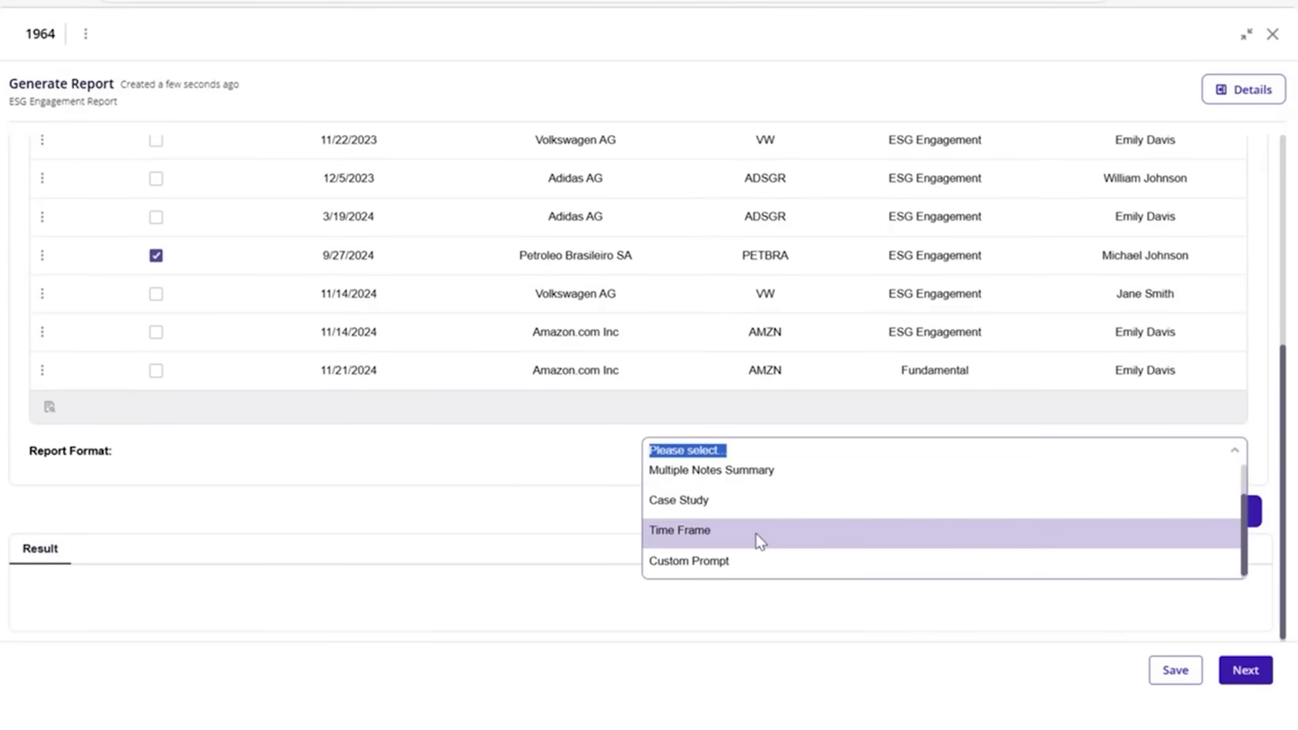
{"action": "left_click", "coordinate": [750, 559]}
{"action": "scroll", "coordinate": [519, 531], "scroll_direction": "down", "scroll_amount": 2}
{"action": "type", "text": "What are the differences of the engagement meetings"}
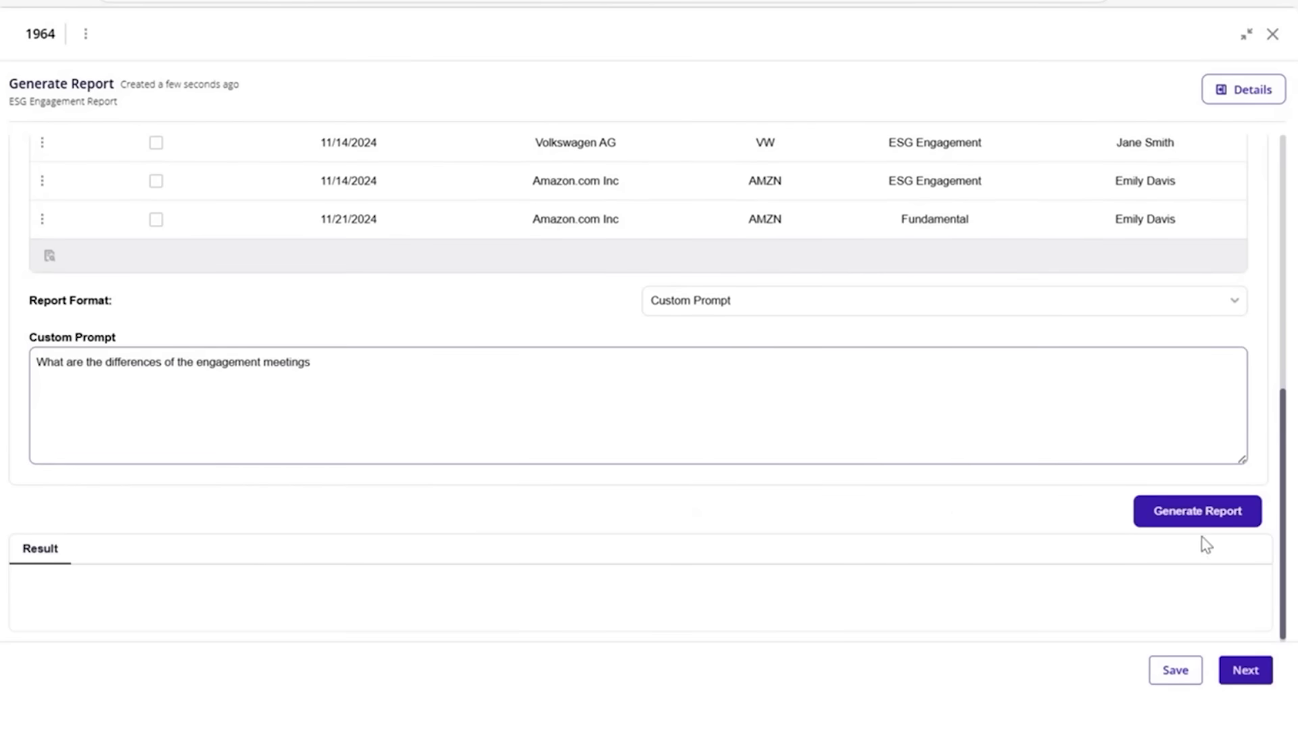
{"action": "left_click", "coordinate": [1214, 524]}
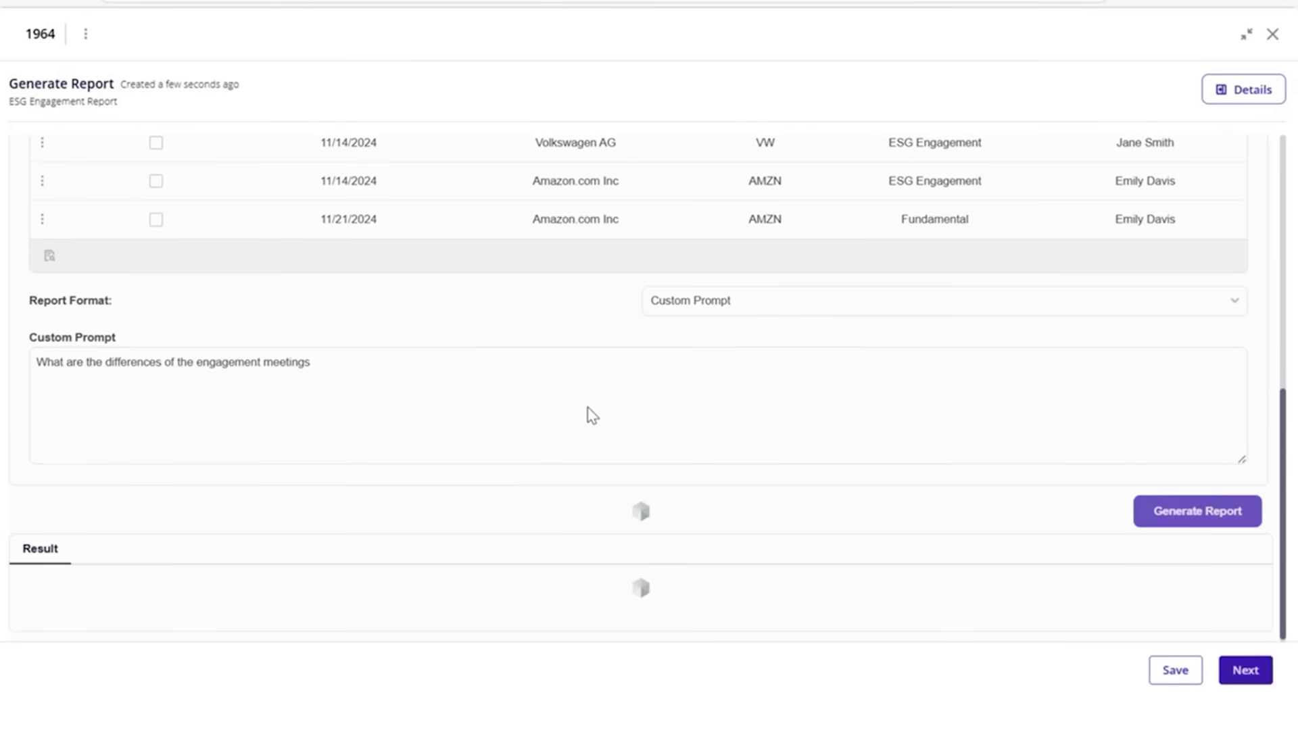
{"action": "scroll", "coordinate": [591, 414], "scroll_direction": "down", "scroll_amount": 3}
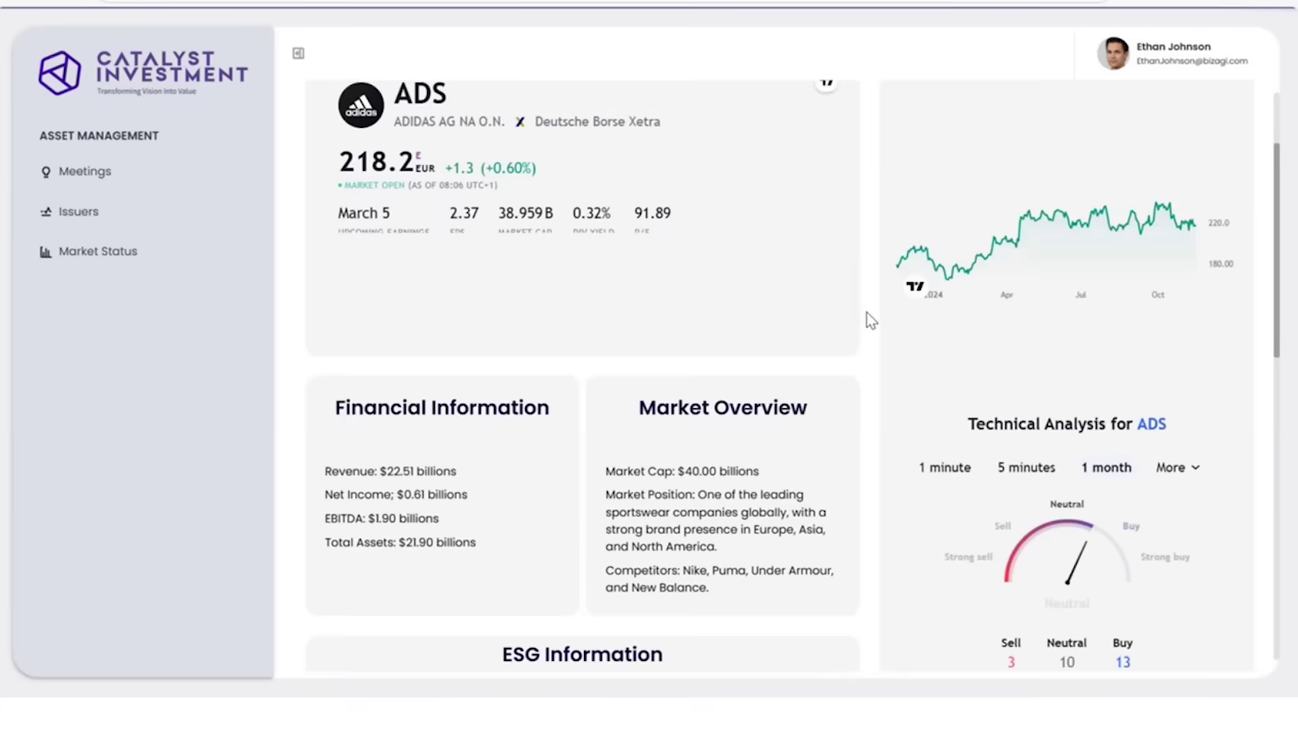
- Ask the Adidas ESG report assistant 'what are last year recognition?' and select the MSCI AAA answer
{"action": "scroll", "coordinate": [865, 319], "scroll_direction": "down", "scroll_amount": 8}
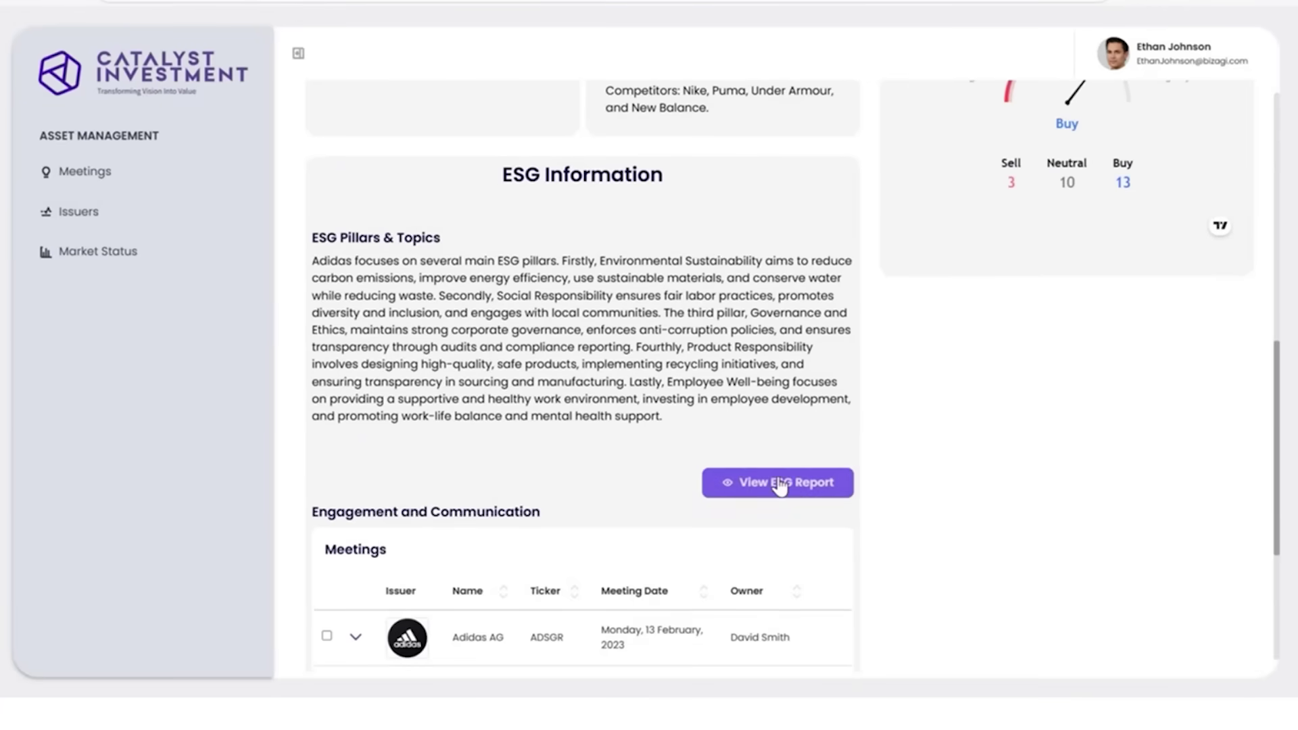
{"action": "scroll", "coordinate": [552, 341], "scroll_direction": "down", "scroll_amount": 15}
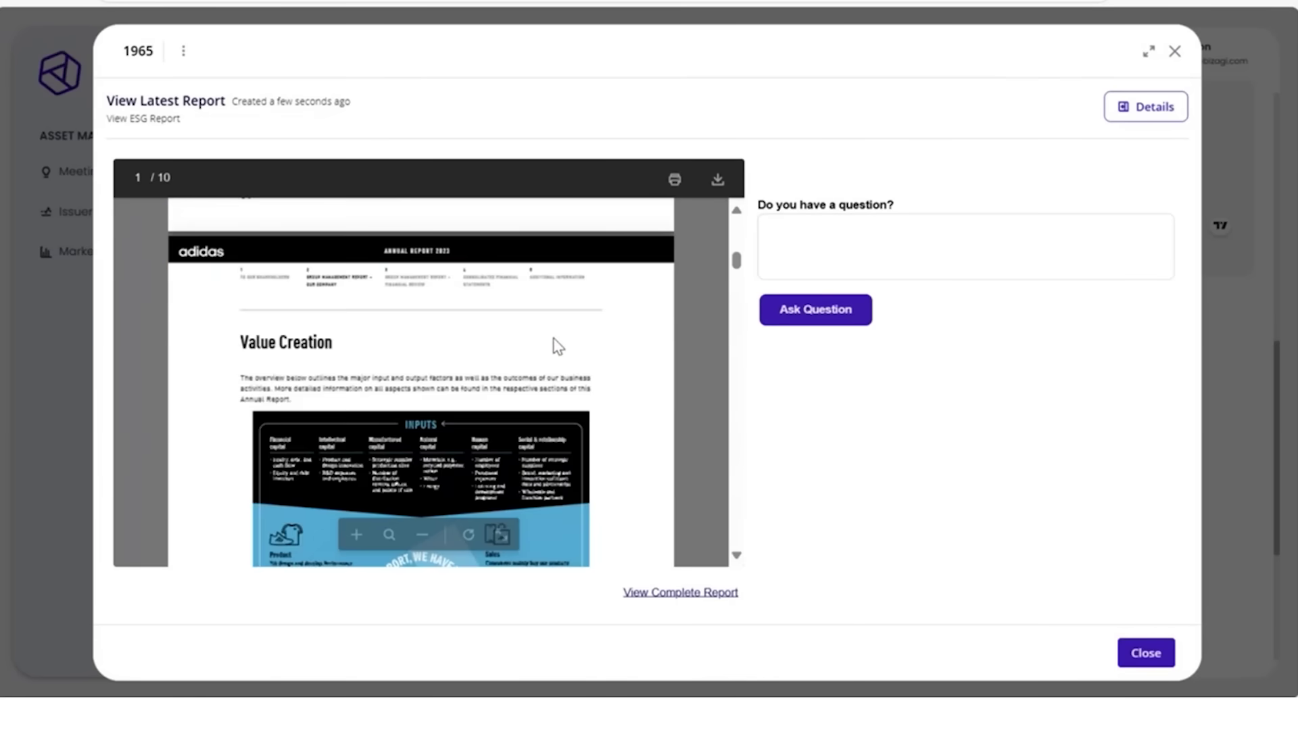
{"action": "scroll", "coordinate": [558, 350], "scroll_direction": "down", "scroll_amount": 20}
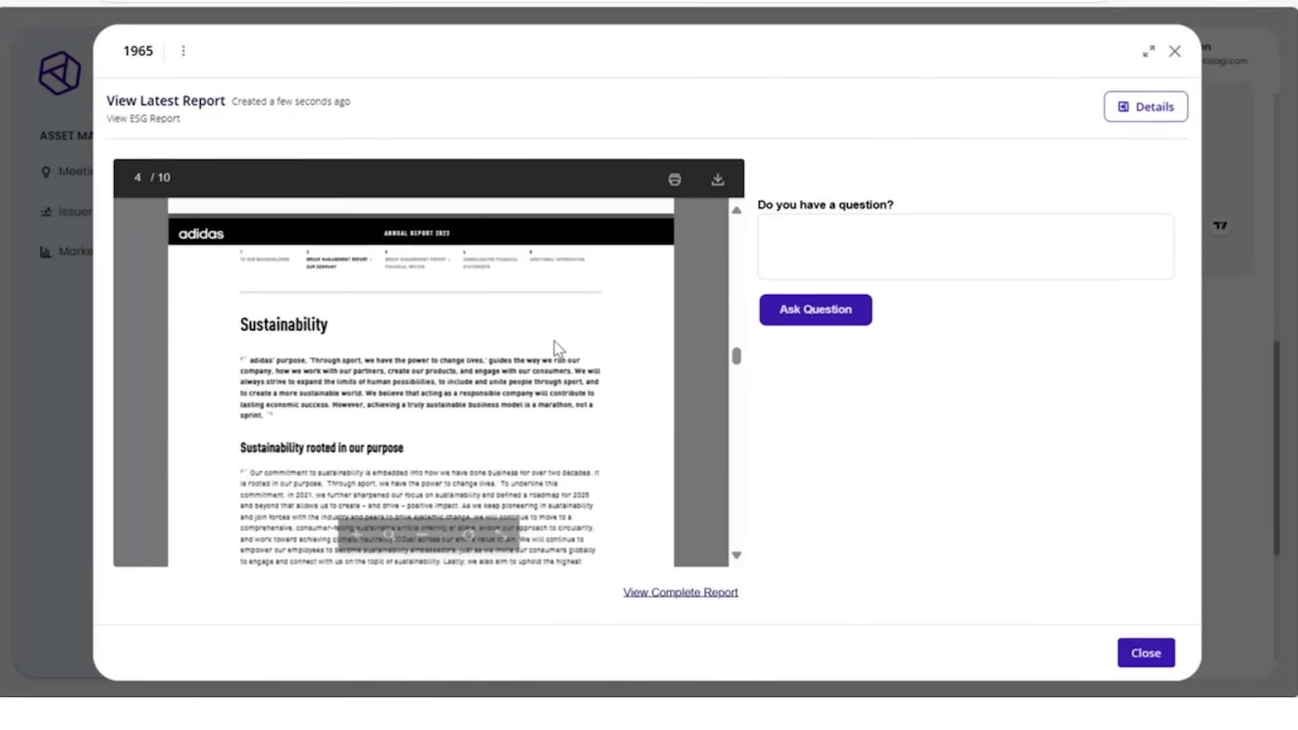
{"action": "left_click", "coordinate": [870, 254]}
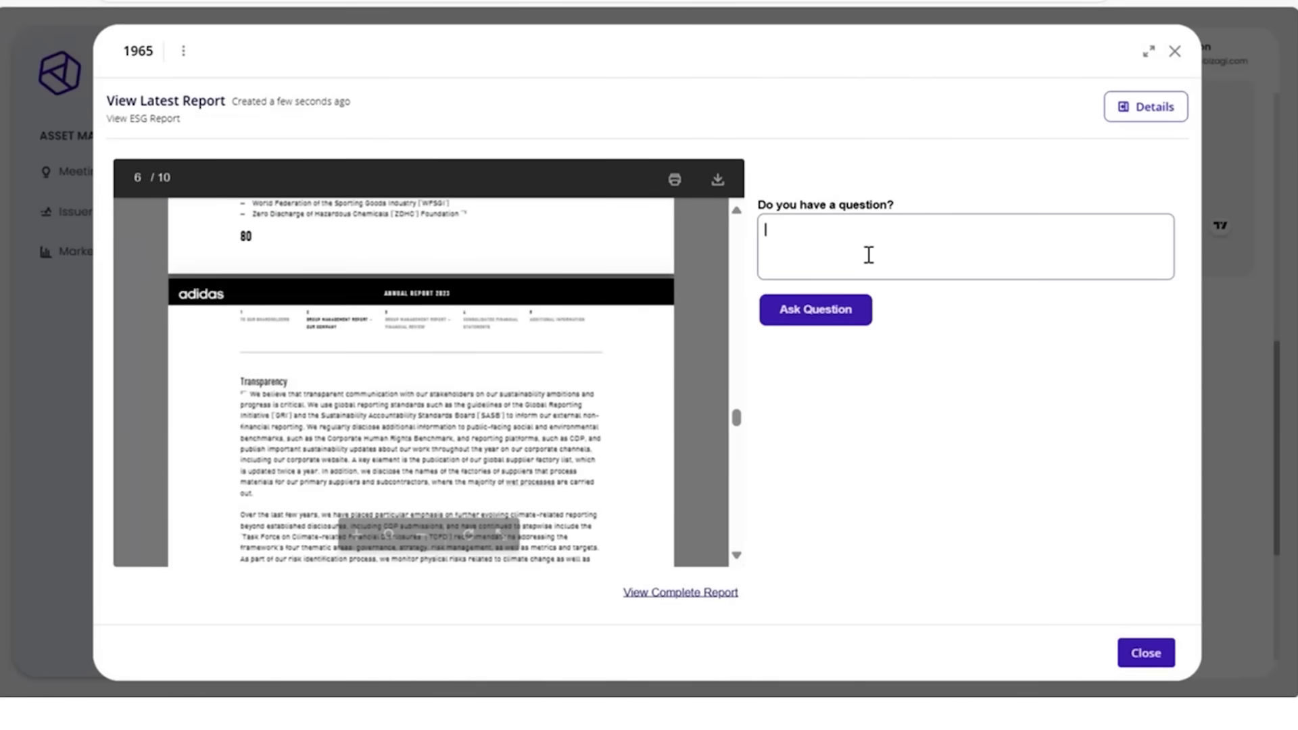
{"action": "type", "text": "what are last year recognition?"}
{"action": "left_click", "coordinate": [828, 317]}
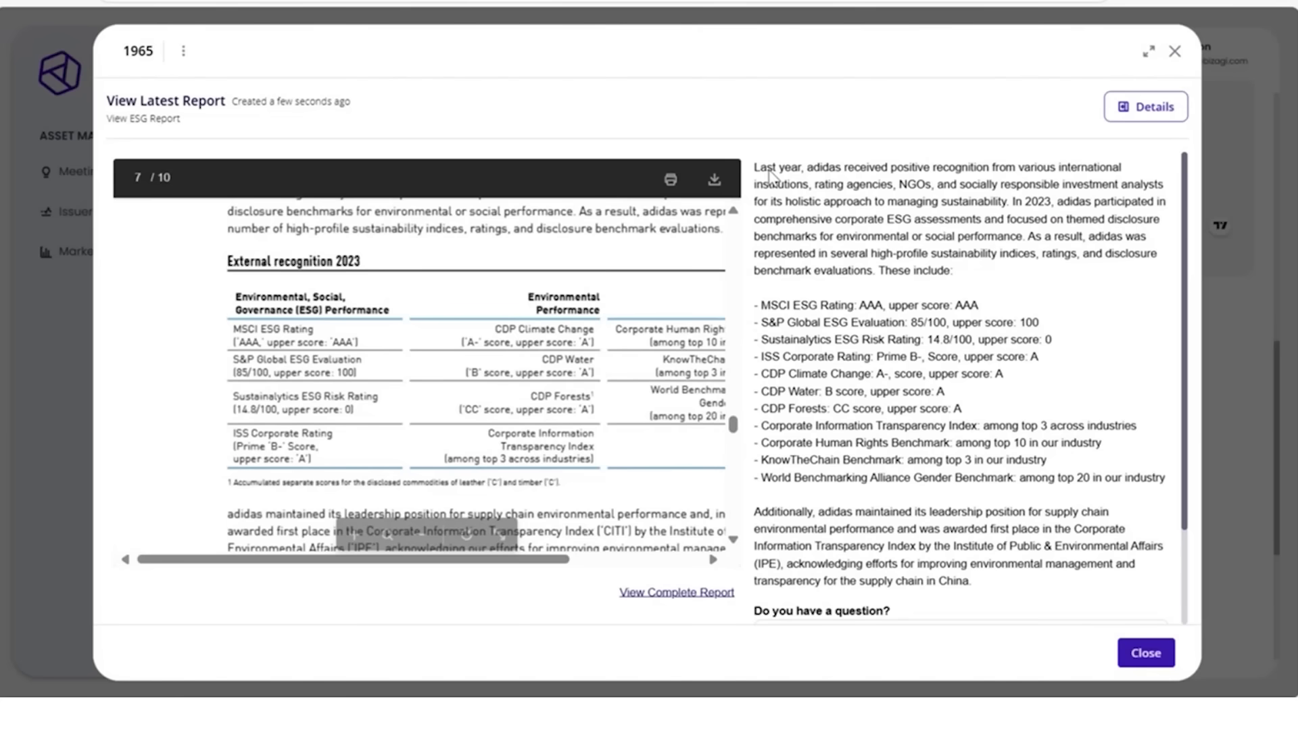
{"action": "left_click_drag", "start_coordinate": [764, 174], "coordinate": [959, 428]}
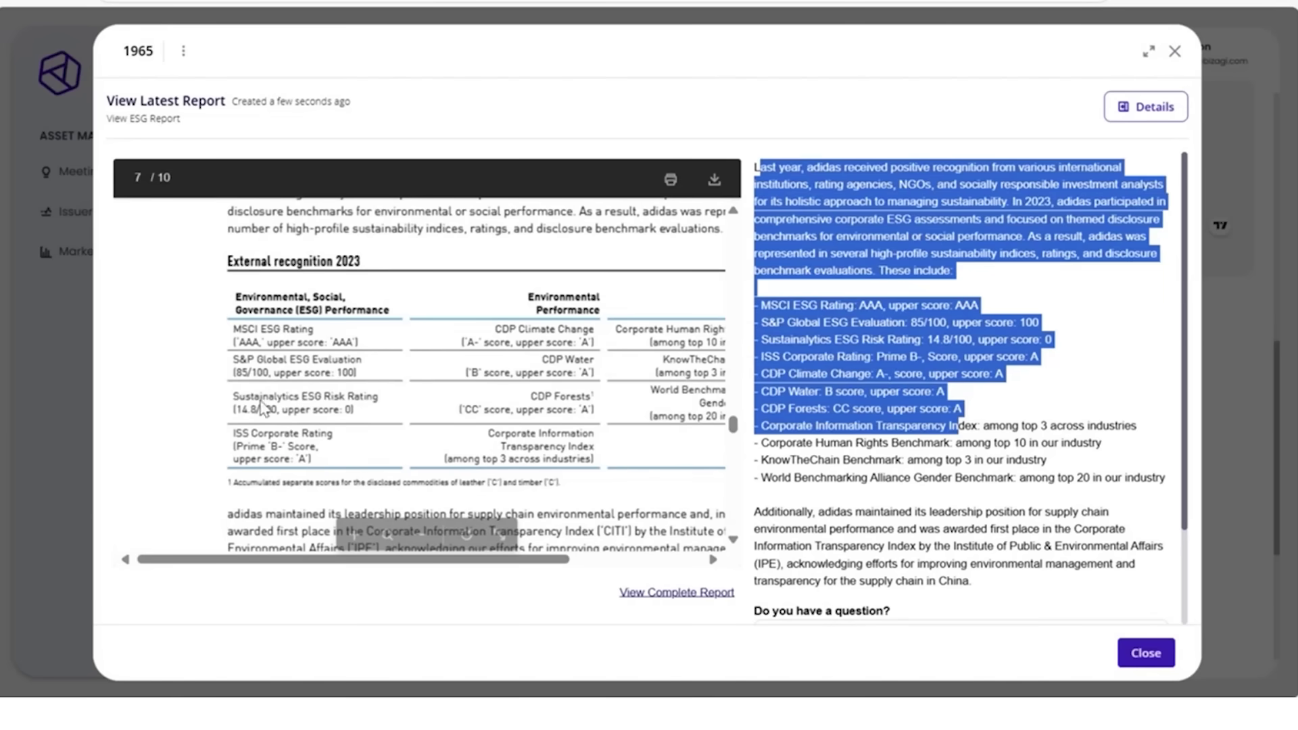